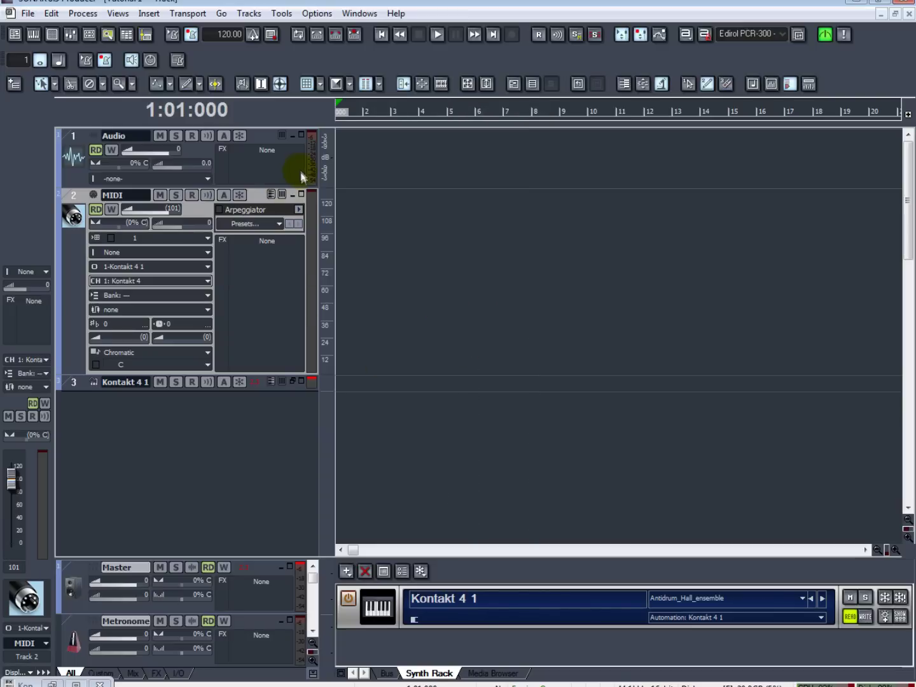
- Start creating a new project file, then cancel without creating it
{"action": "left_click", "coordinate": [26, 14]}
{"action": "left_click", "coordinate": [36, 29]}
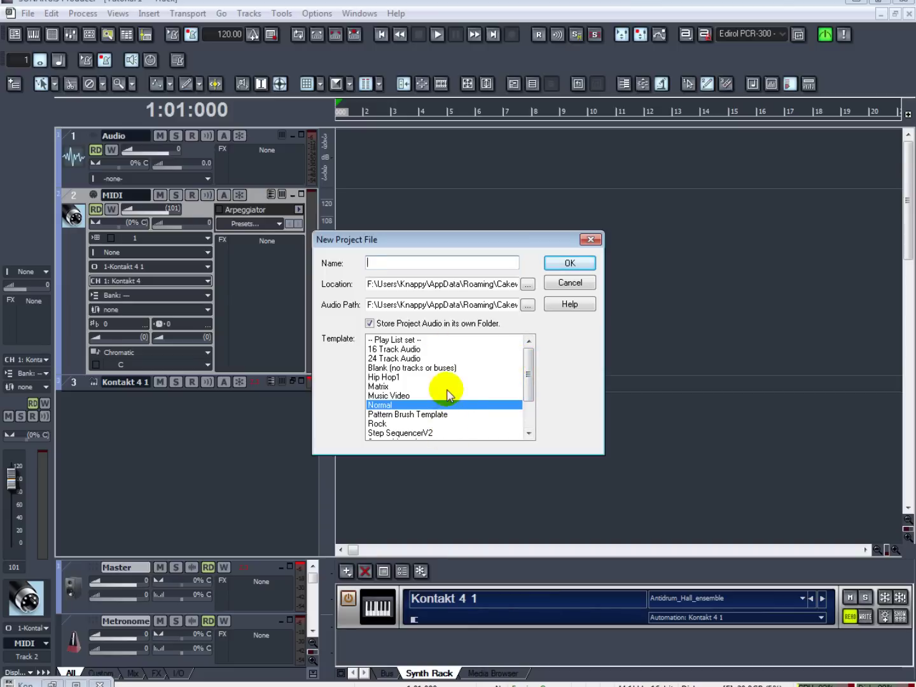
{"action": "mouse_move", "coordinate": [527, 372]}
{"action": "left_mouse_down"}
{"action": "mouse_move", "coordinate": [529, 413]}
{"action": "mouse_move", "coordinate": [529, 357]}
{"action": "left_mouse_up"}
{"action": "left_click", "coordinate": [585, 285]}
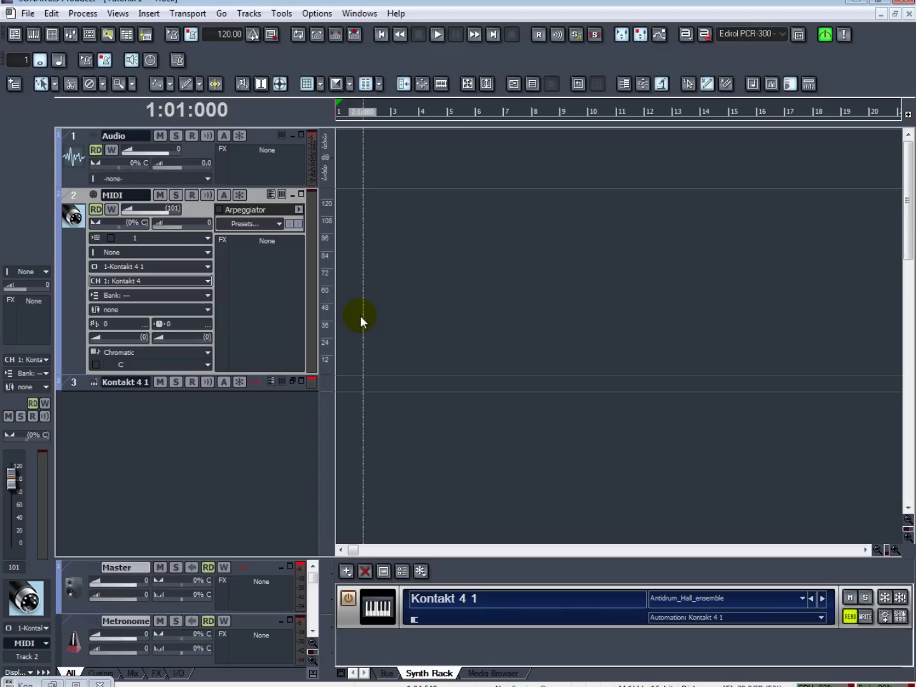
- Look at the Global Preferences and close them without changes
{"action": "left_click", "coordinate": [311, 11]}
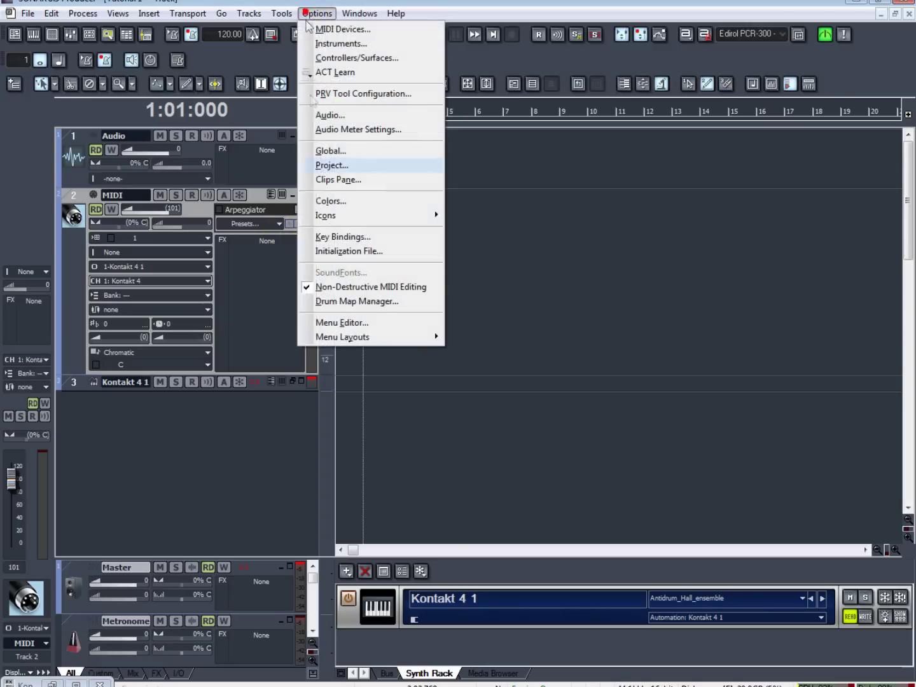
{"action": "left_click", "coordinate": [333, 149]}
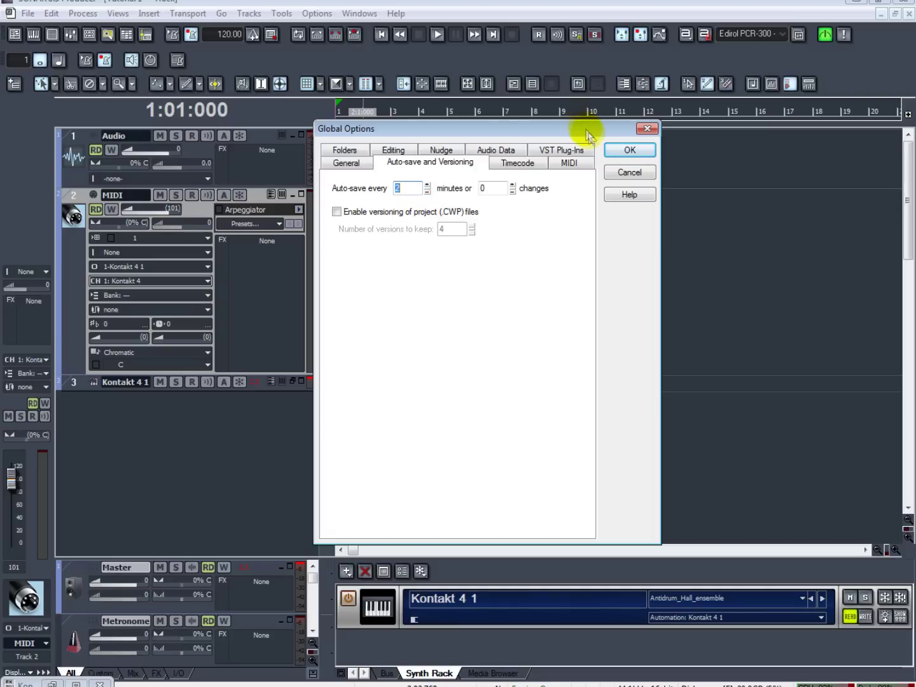
{"action": "left_click", "coordinate": [614, 169]}
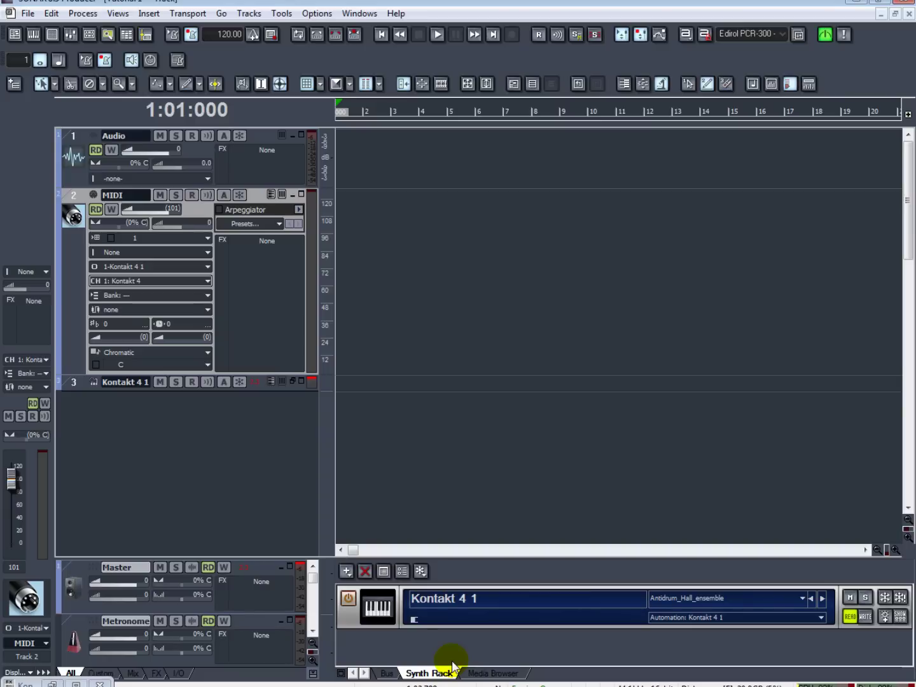
- Review the MIDI device settings and close them unchanged
{"action": "left_click", "coordinate": [318, 13]}
{"action": "left_click", "coordinate": [329, 30]}
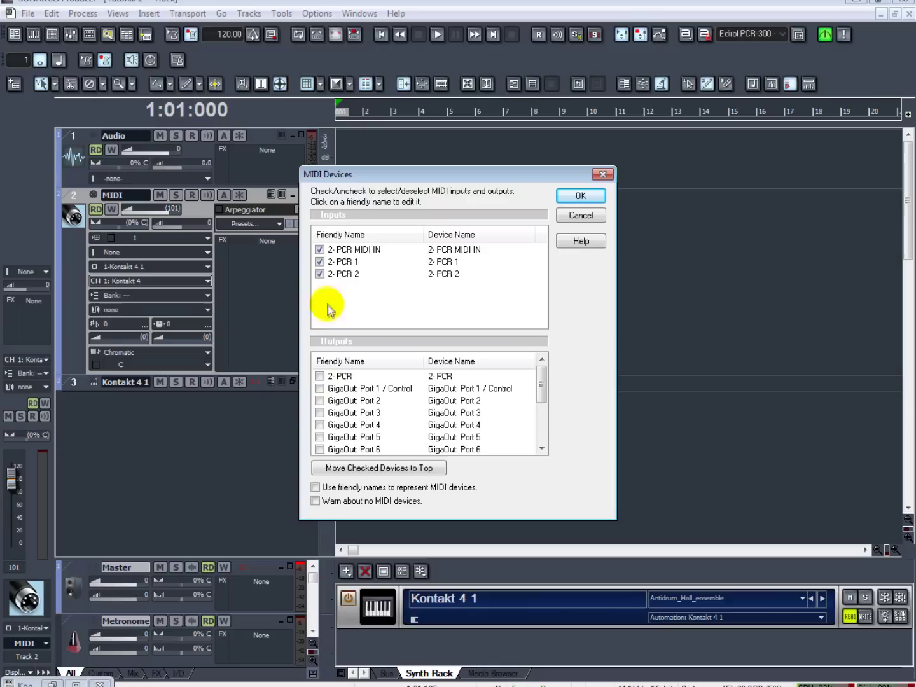
{"action": "left_click_drag", "start_coordinate": [542, 380], "coordinate": [547, 443]}
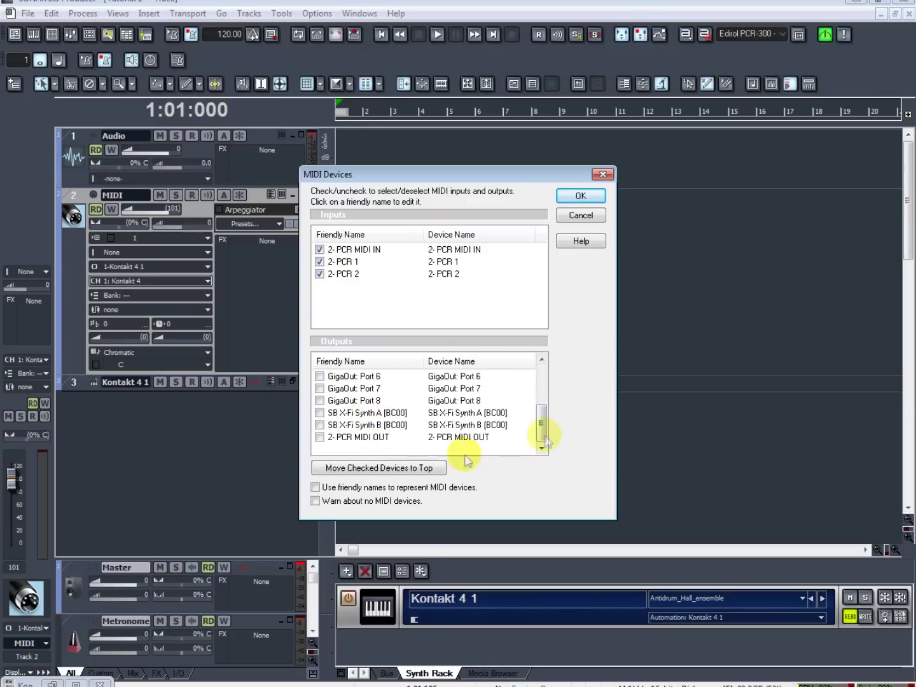
{"action": "left_click", "coordinate": [569, 214]}
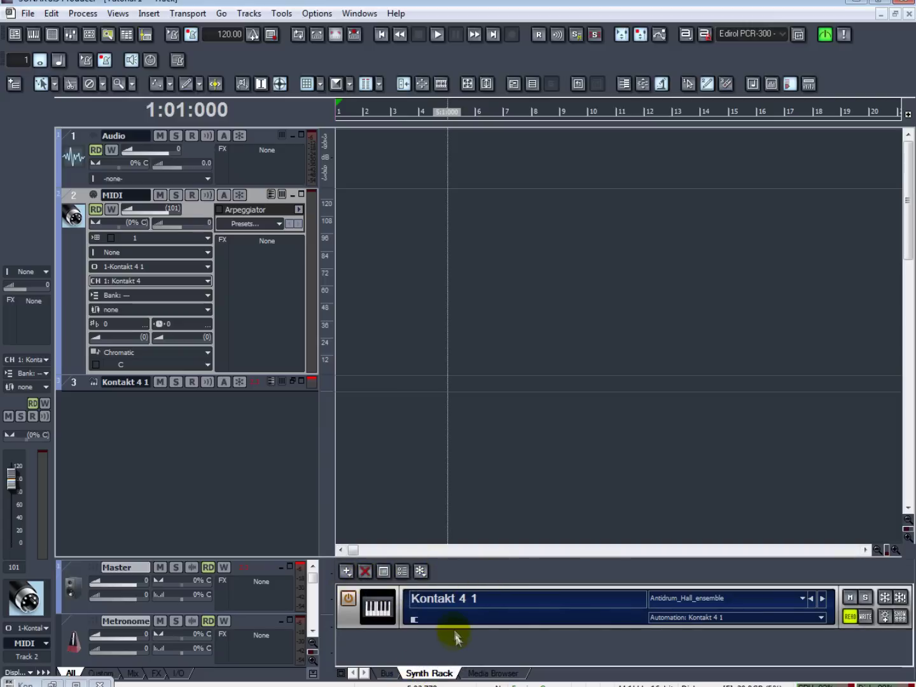
- Delete the Kontakt 4 1 synth from the Synth Rack
{"action": "left_click", "coordinate": [472, 619]}
{"action": "key", "text": "Delete"}
{"action": "key", "text": "Escape"}
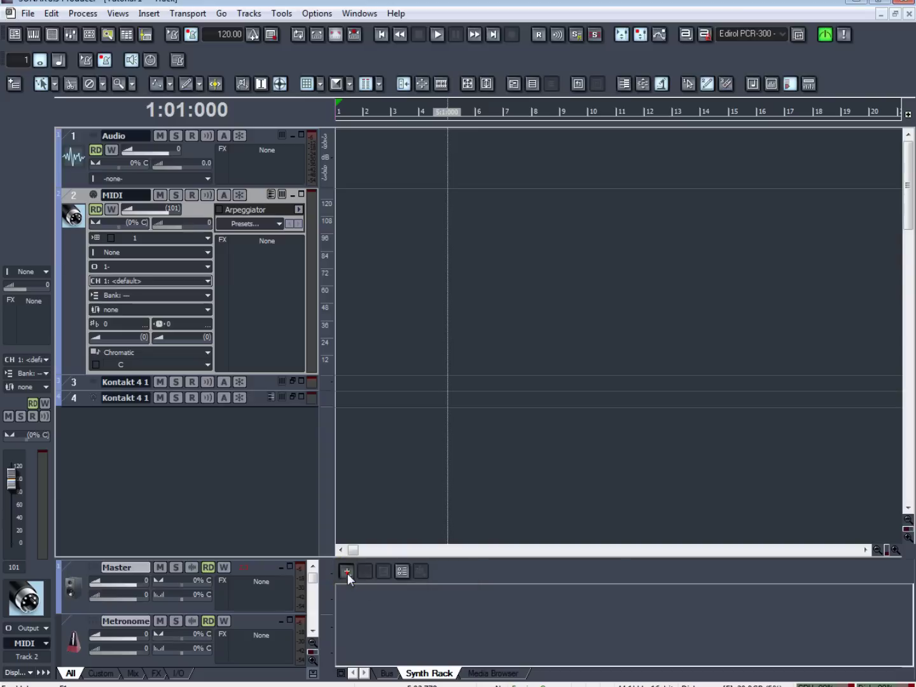
- Insert a new Kontakt 4 soft synth from vstplugins as a Simple Instrument Track
{"action": "left_click", "coordinate": [347, 573]}
{"action": "left_click", "coordinate": [395, 572]}
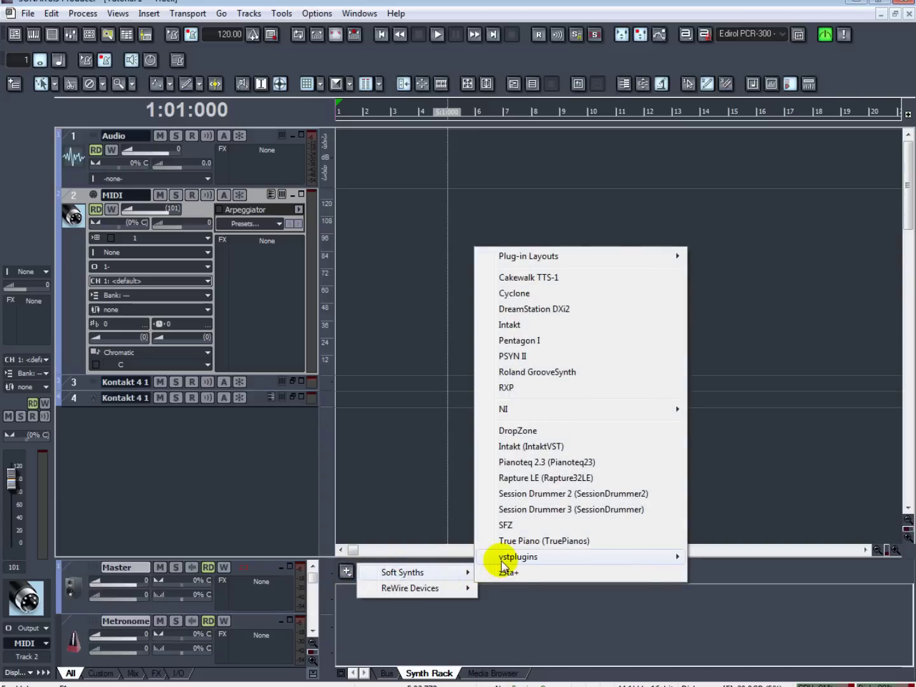
{"action": "mouse_move", "coordinate": [506, 559]}
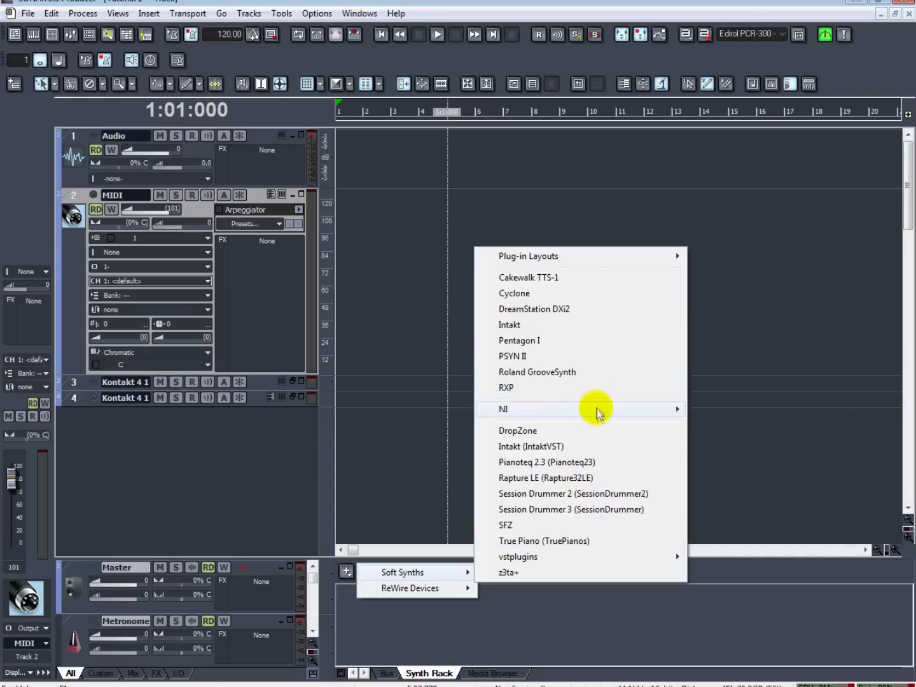
{"action": "mouse_move", "coordinate": [597, 413]}
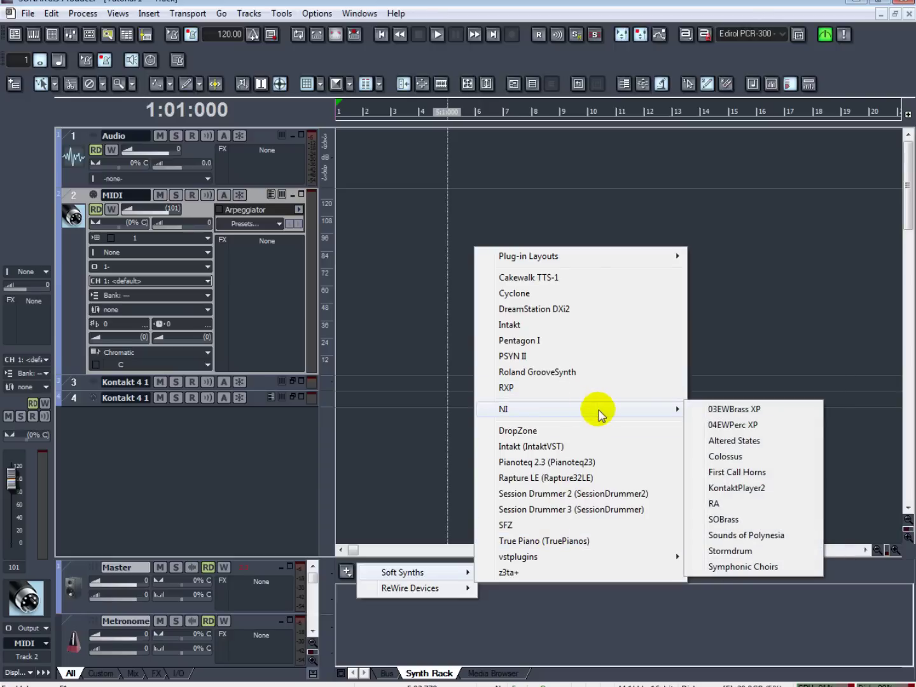
{"action": "left_click", "coordinate": [577, 554]}
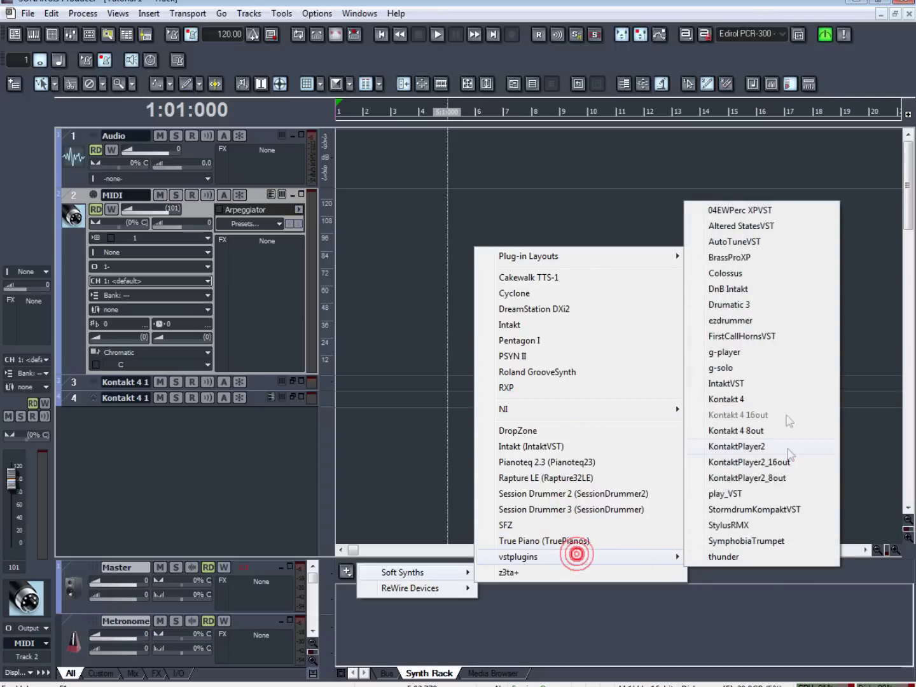
{"action": "left_click", "coordinate": [781, 401]}
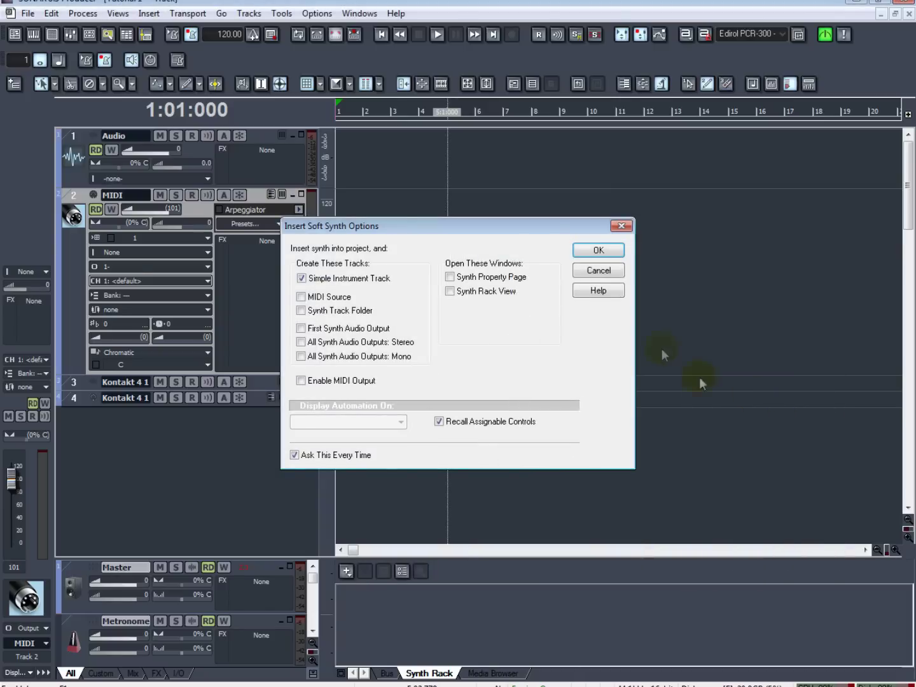
{"action": "left_click", "coordinate": [599, 252]}
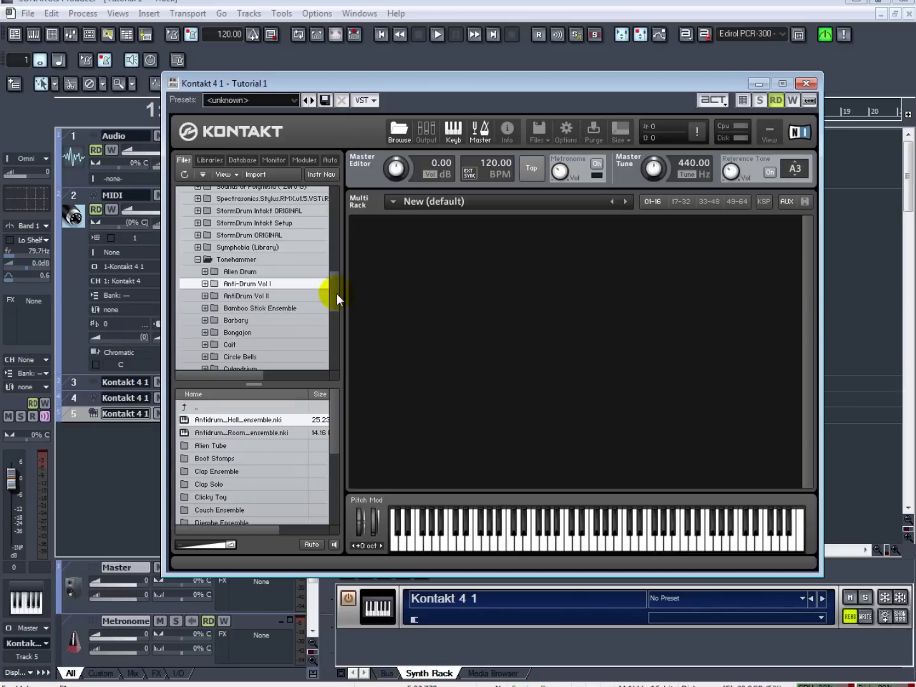
- Drag F Steinway B.nki from SOPercussion > Instruments in Kontakt's Libraries into the Multi Rack
{"action": "scroll", "coordinate": [337, 293], "scroll_direction": "down", "scroll_amount": 3}
{"action": "left_click", "coordinate": [210, 160]}
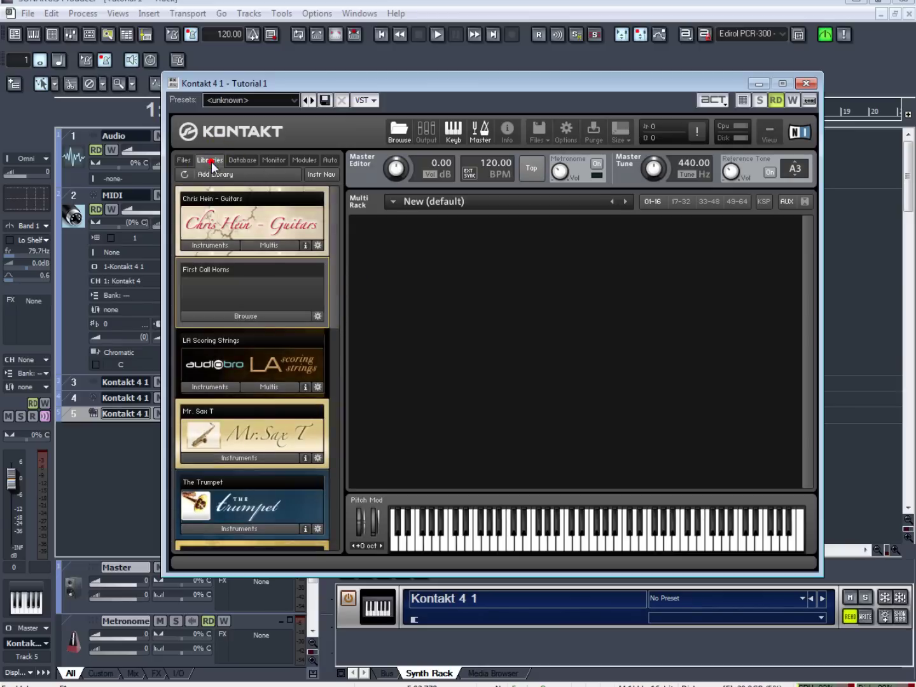
{"action": "left_click_drag", "start_coordinate": [331, 290], "coordinate": [338, 458]}
{"action": "left_click", "coordinate": [223, 518]}
{"action": "scroll", "coordinate": [268, 490], "scroll_direction": "down", "scroll_amount": 3}
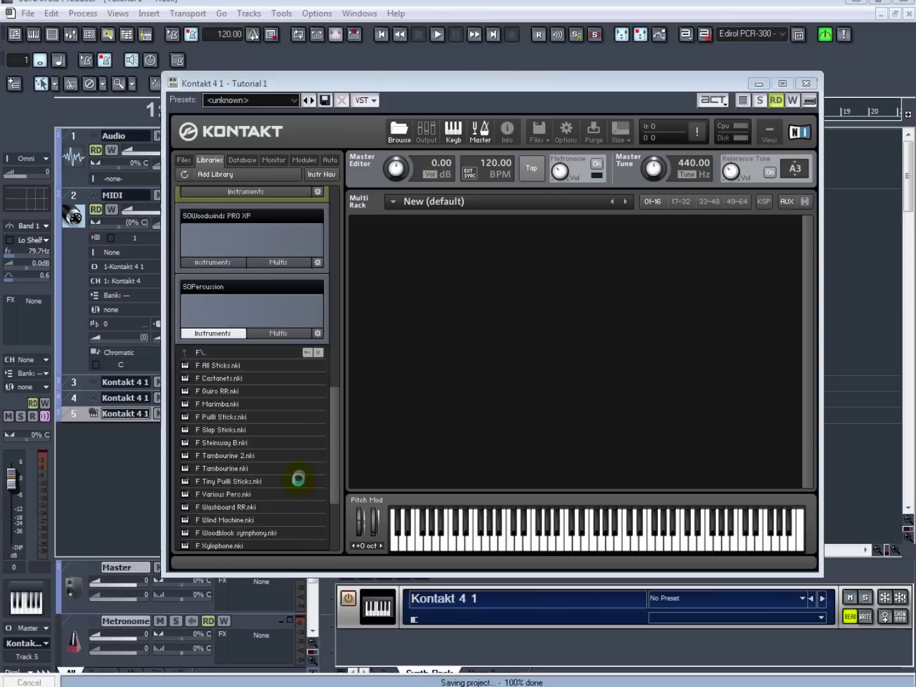
{"action": "left_click_drag", "start_coordinate": [245, 443], "coordinate": [404, 391]}
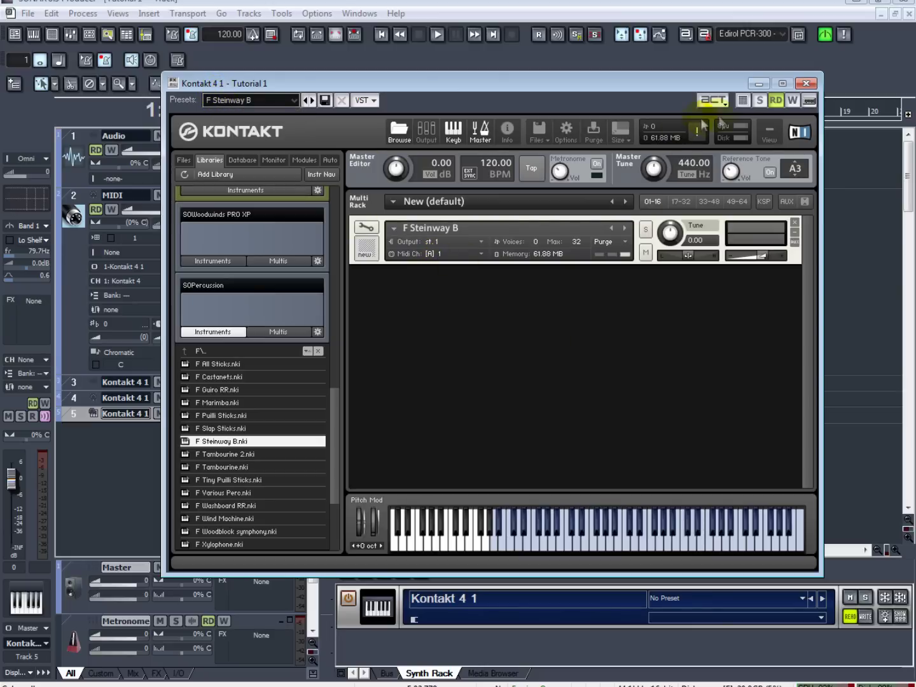
- Close the Kontakt window and rename the rack synth to 'Piano 1'
{"action": "left_click", "coordinate": [755, 84]}
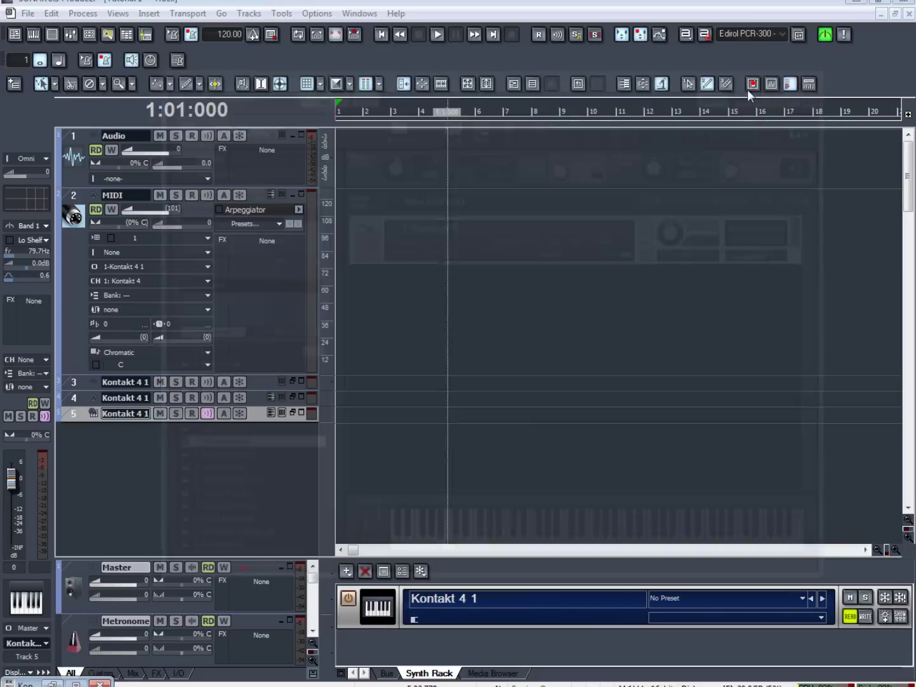
{"action": "double_click", "coordinate": [481, 598]}
{"action": "type", "text": "Piano 1"}
{"action": "key", "text": "Return"}
- Insert a new MIDI track below the existing one and enlarge it to show its settings
{"action": "left_click", "coordinate": [143, 198]}
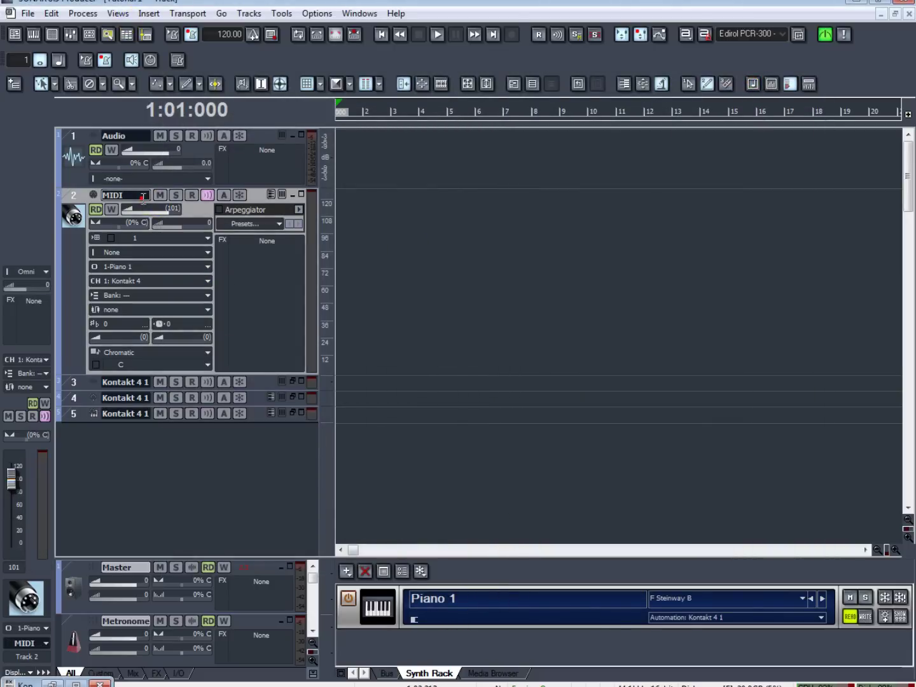
{"action": "right_click", "coordinate": [255, 197]}
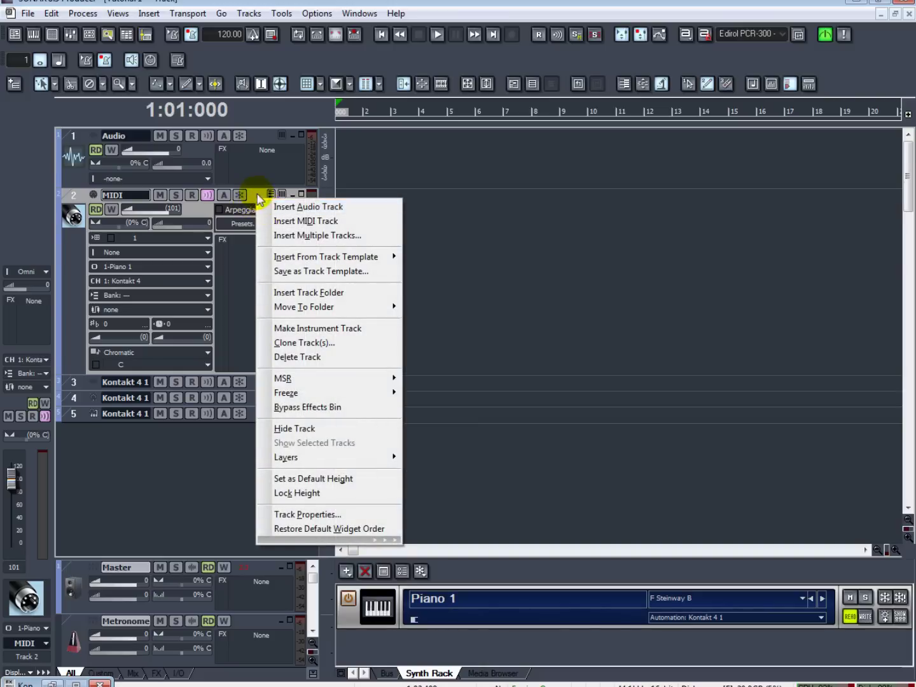
{"action": "left_click", "coordinate": [257, 194]}
{"action": "right_click", "coordinate": [254, 136]}
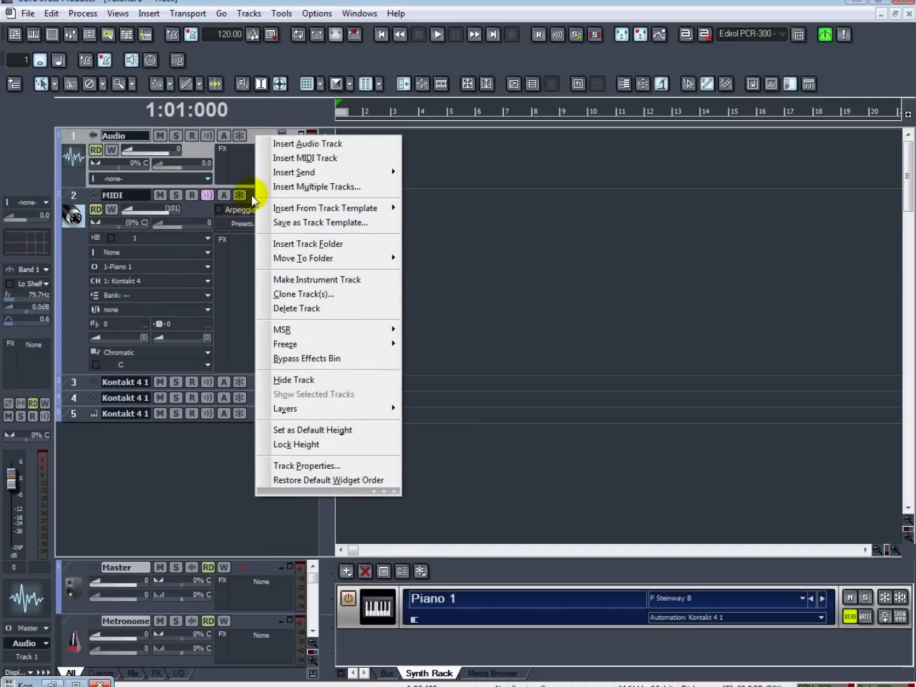
{"action": "right_click", "coordinate": [253, 198]}
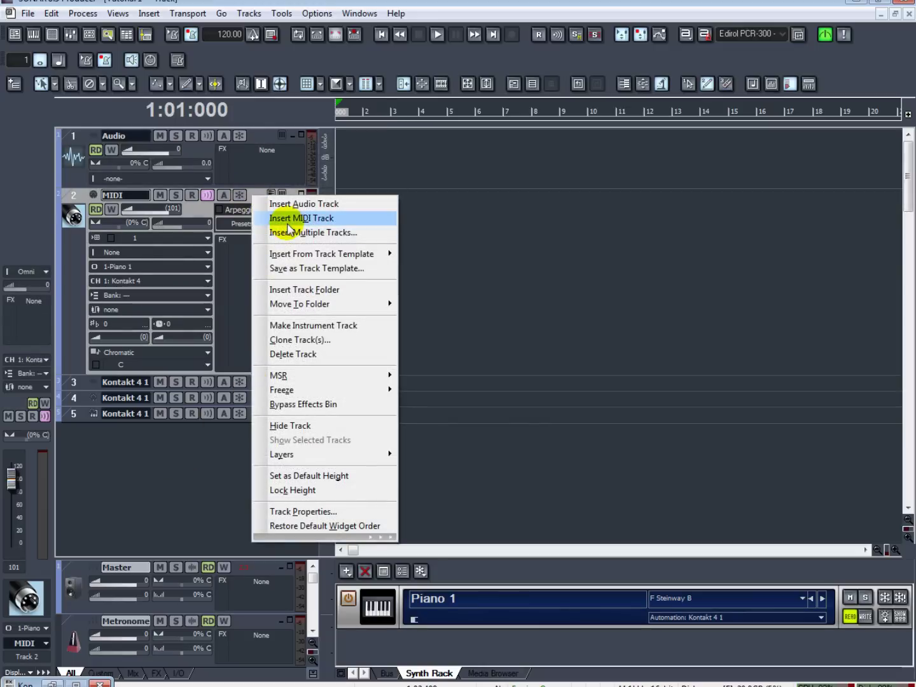
{"action": "left_click", "coordinate": [289, 218]}
{"action": "left_click", "coordinate": [255, 204]}
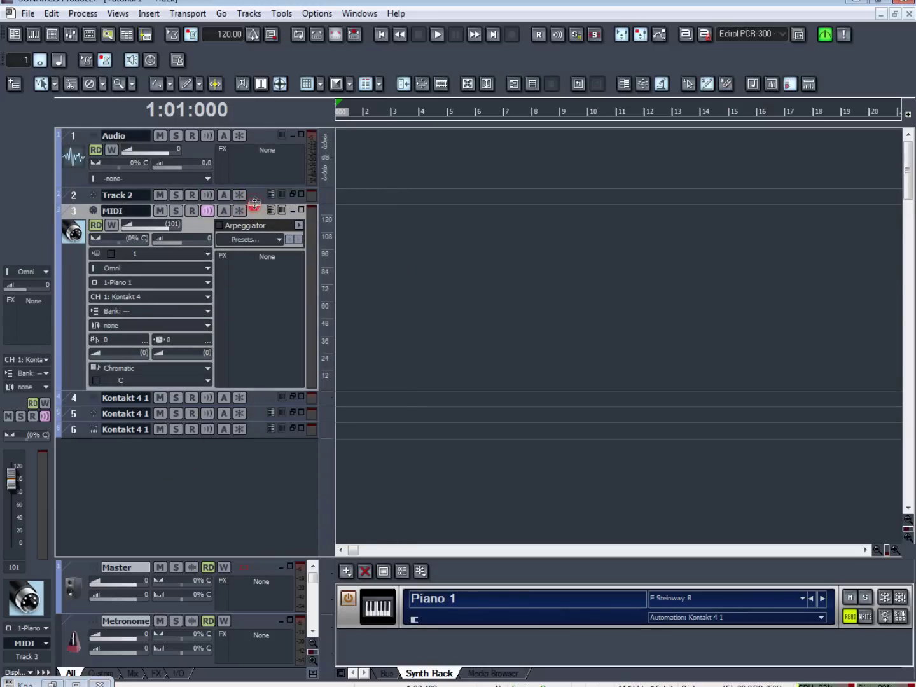
{"action": "left_click_drag", "start_coordinate": [279, 392], "coordinate": [287, 506]}
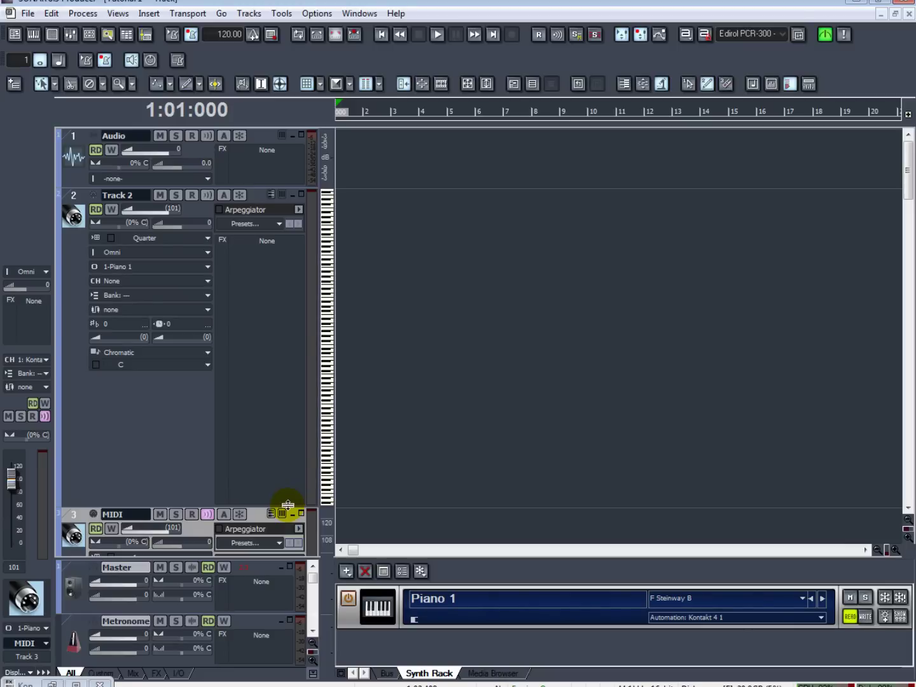
- Rename Track 2 to 'Piano'
{"action": "left_click", "coordinate": [127, 195]}
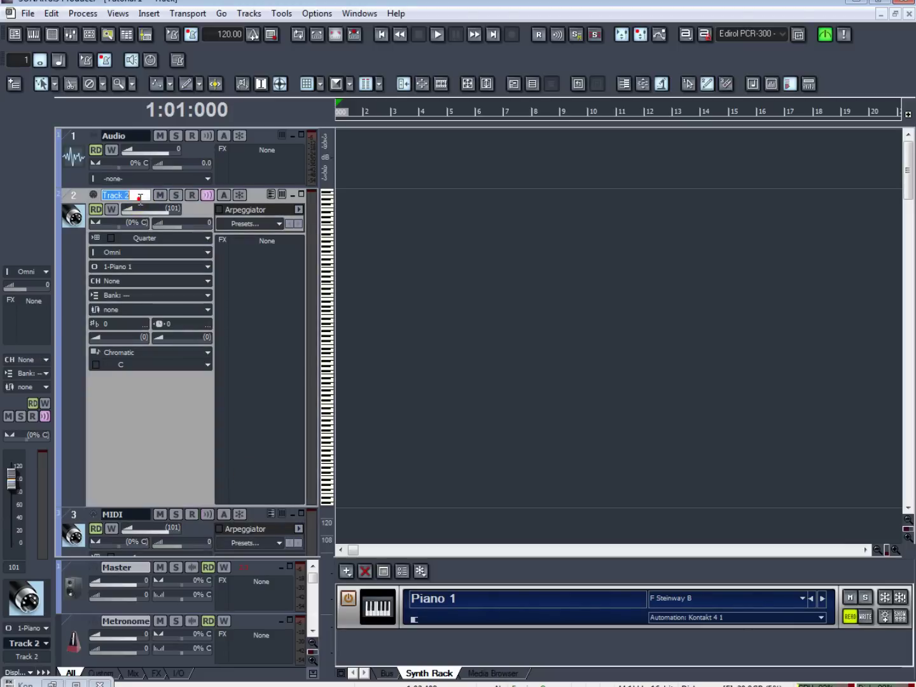
{"action": "double_click", "coordinate": [128, 194]}
{"action": "type", "text": "Piano"}
{"action": "key", "text": "Return"}
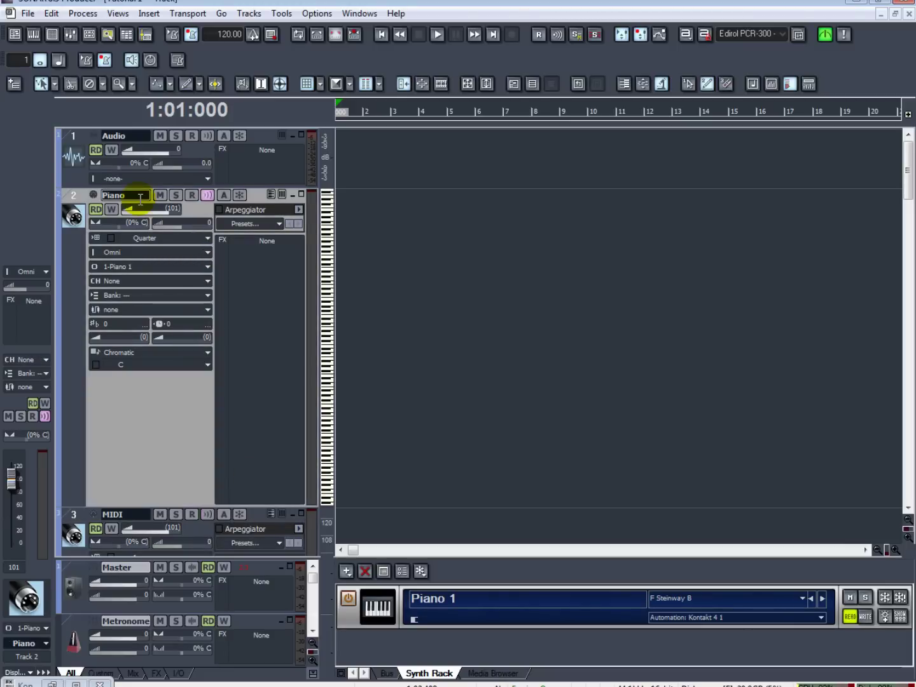
- Keep the Piano track's output on 1-Piano 1 and set its channel to 1: Kontakt 4
{"action": "left_click", "coordinate": [208, 266]}
{"action": "left_click", "coordinate": [230, 277]}
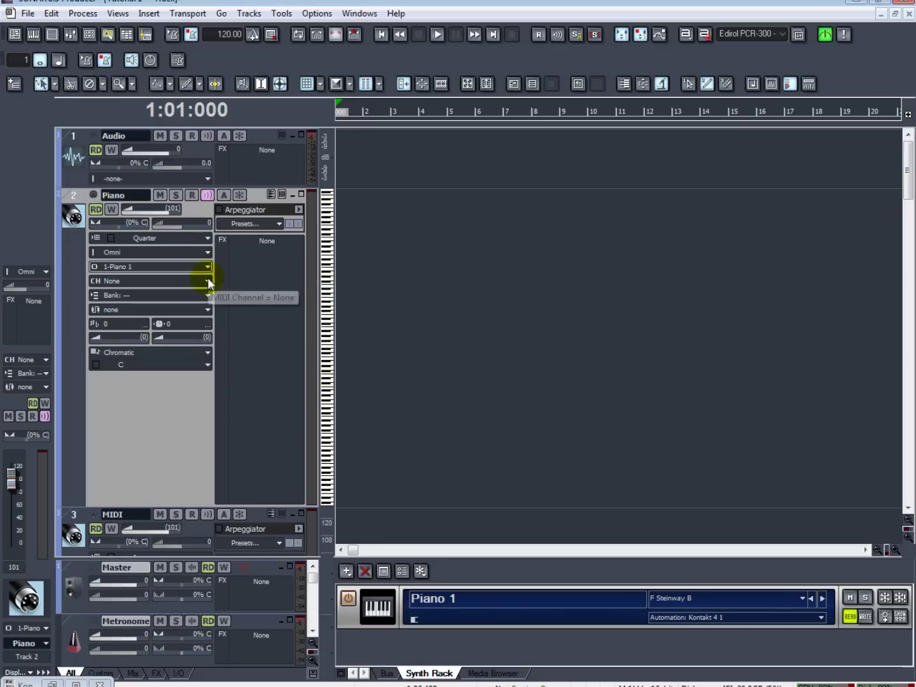
{"action": "left_click", "coordinate": [208, 280]}
{"action": "left_click", "coordinate": [280, 309]}
{"action": "double_click", "coordinate": [488, 617]}
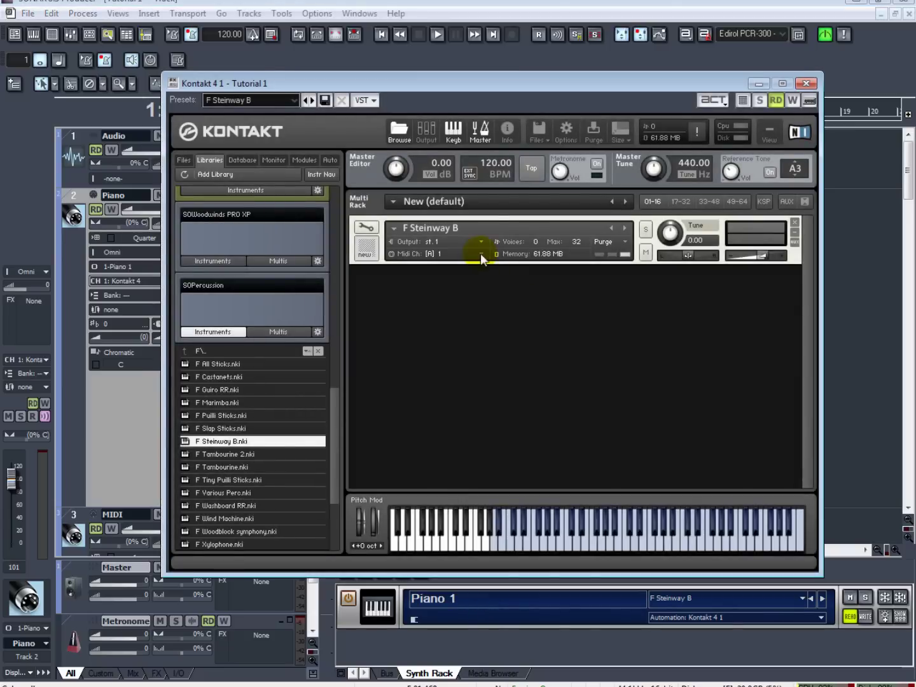
{"action": "left_click", "coordinate": [759, 84]}
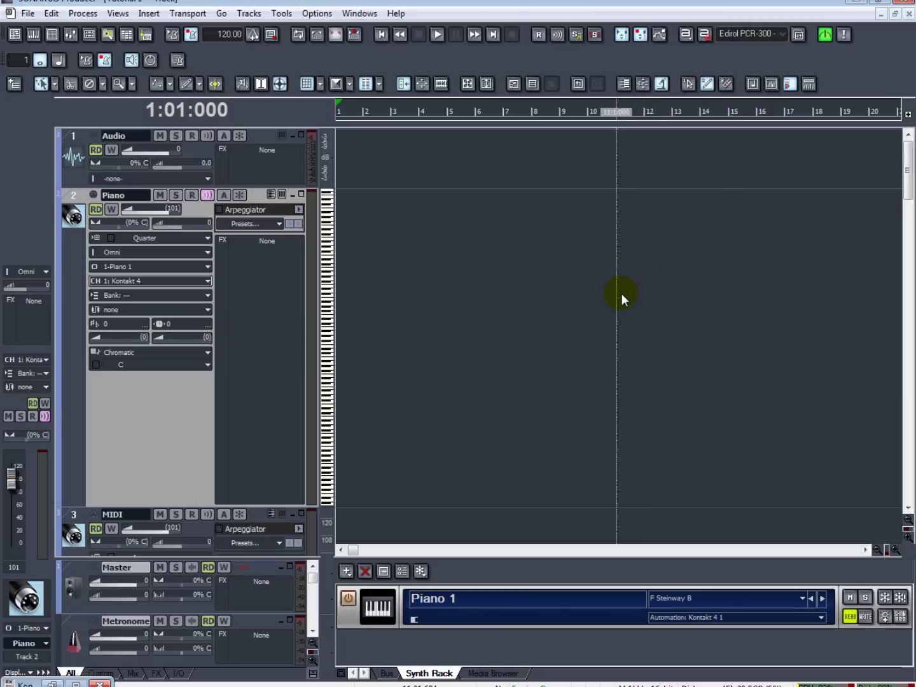
{"action": "left_click", "coordinate": [622, 294]}
{"action": "key", "text": "w"}
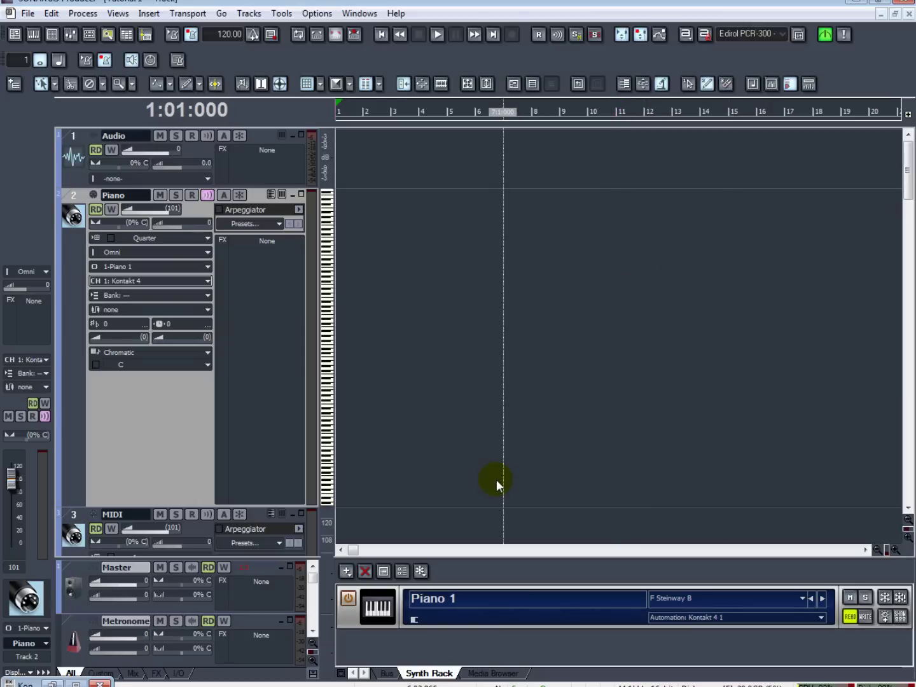
{"action": "key", "text": "space"}
{"action": "key", "text": "space"}
- Show the Console with narrow channel strips, then open the Piano track's Staff view
{"action": "key", "text": "alt+2"}
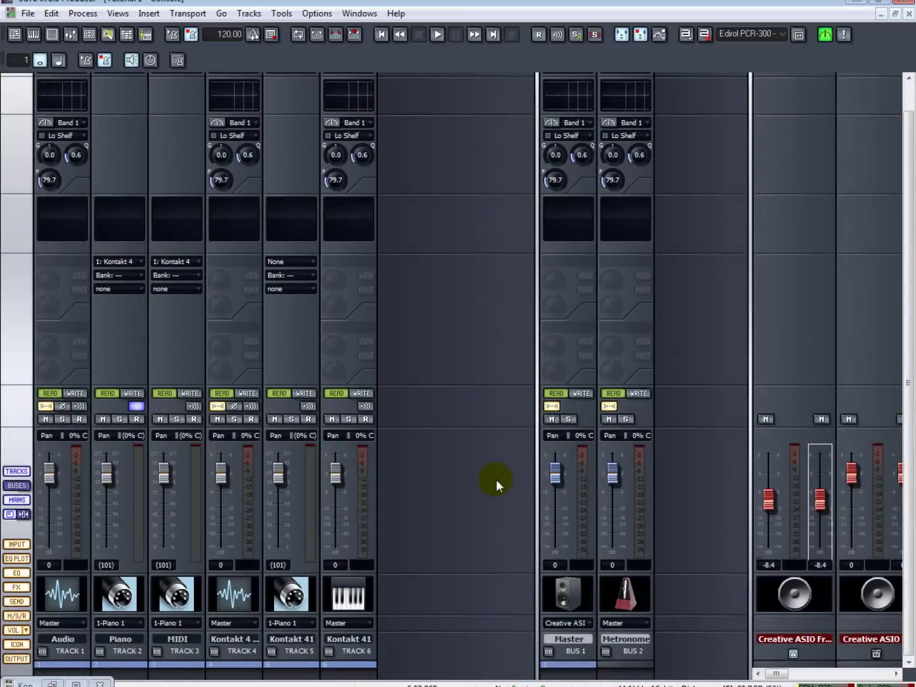
{"action": "left_click", "coordinate": [25, 516]}
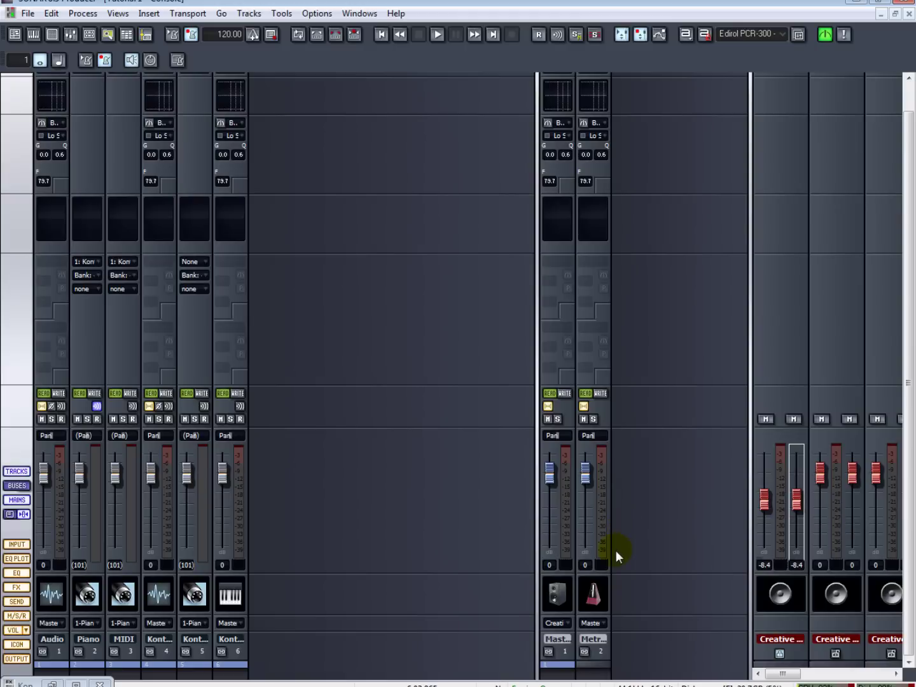
{"action": "key", "text": "alt+4"}
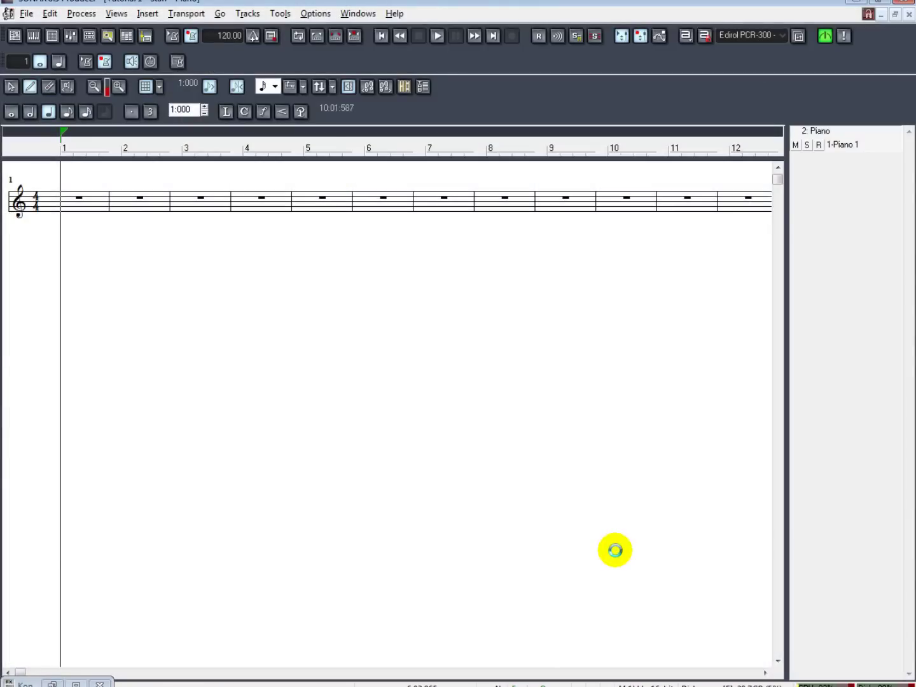
- Back in Track view, arm the Piano track and enable input quantize at Quarter
{"action": "key", "text": "alt+1"}
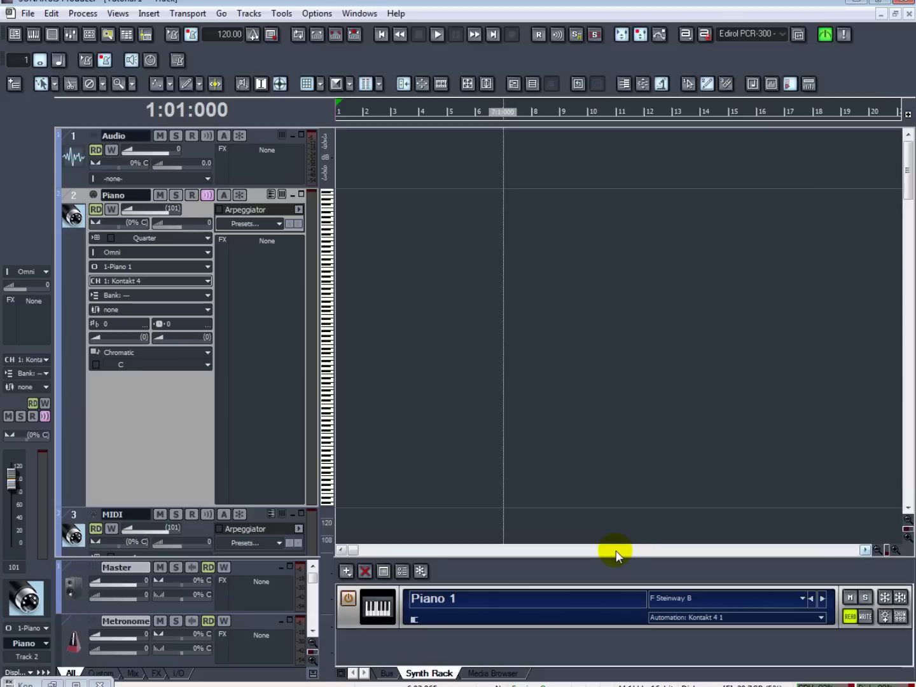
{"action": "left_click", "coordinate": [191, 195]}
{"action": "left_click", "coordinate": [267, 374]}
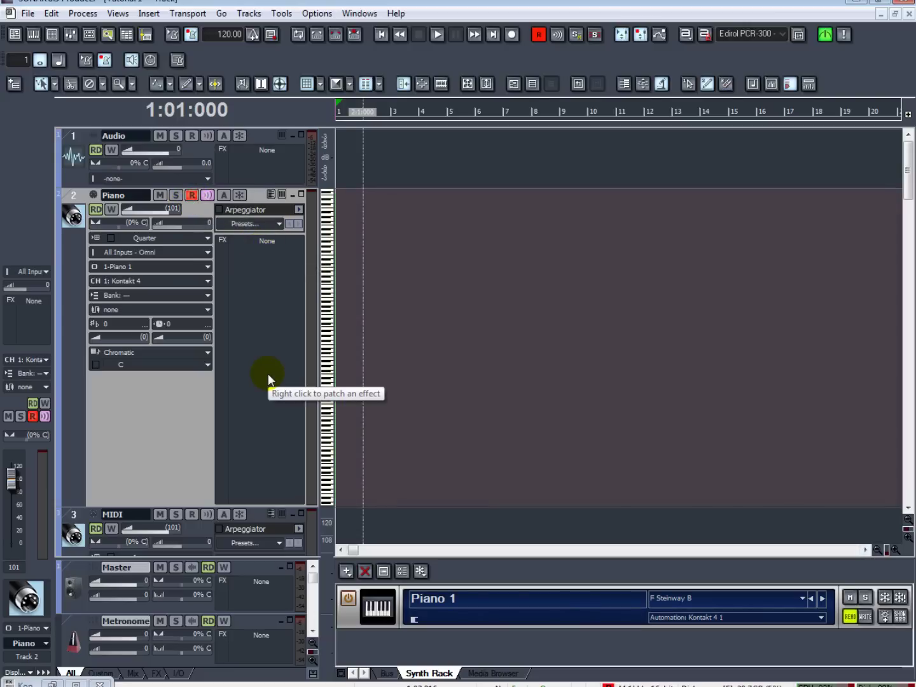
{"action": "left_click", "coordinate": [111, 238]}
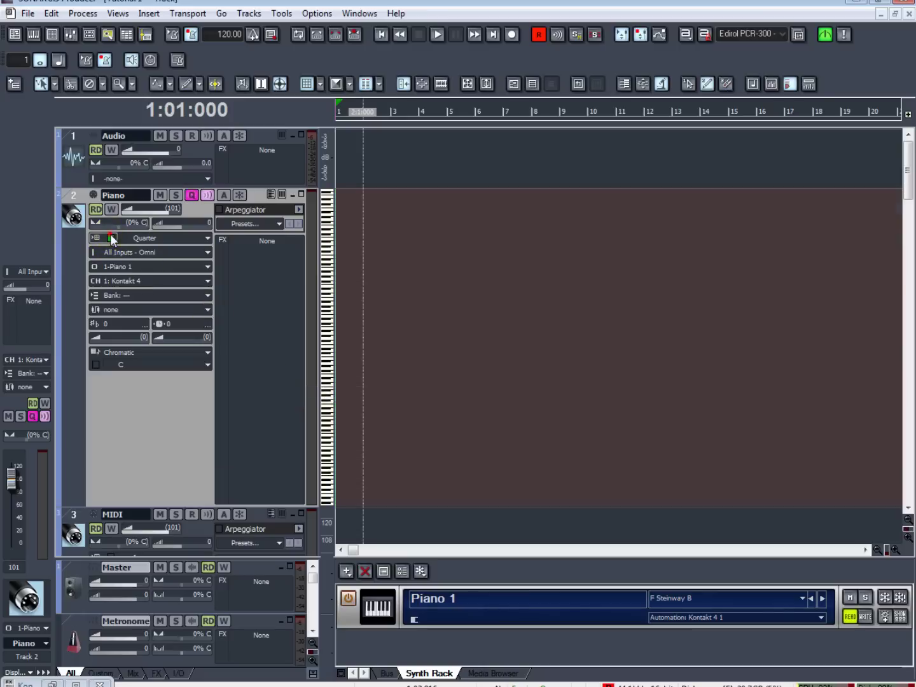
{"action": "left_click", "coordinate": [182, 239]}
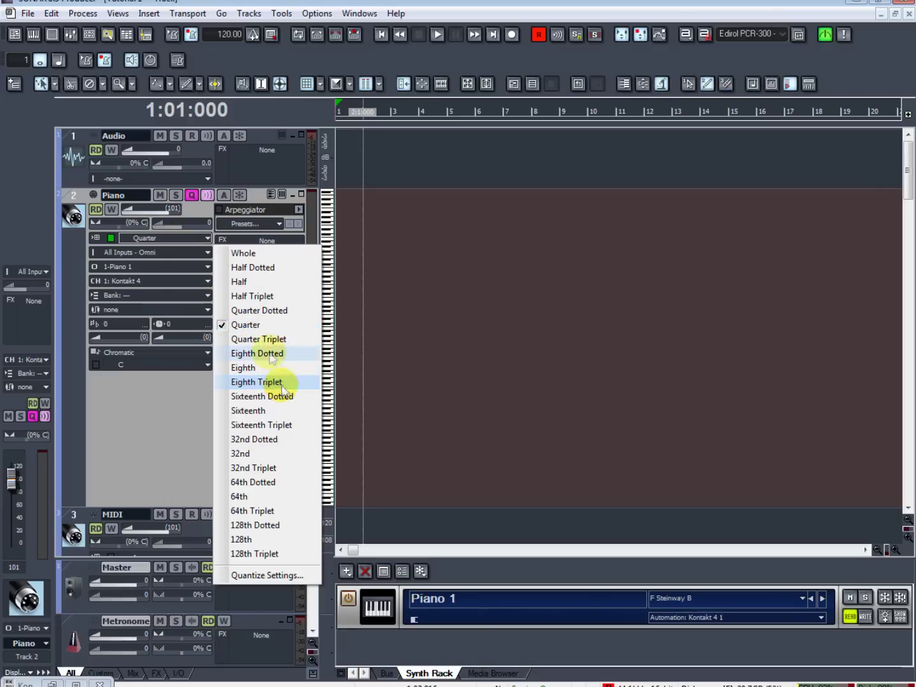
{"action": "left_click", "coordinate": [255, 324]}
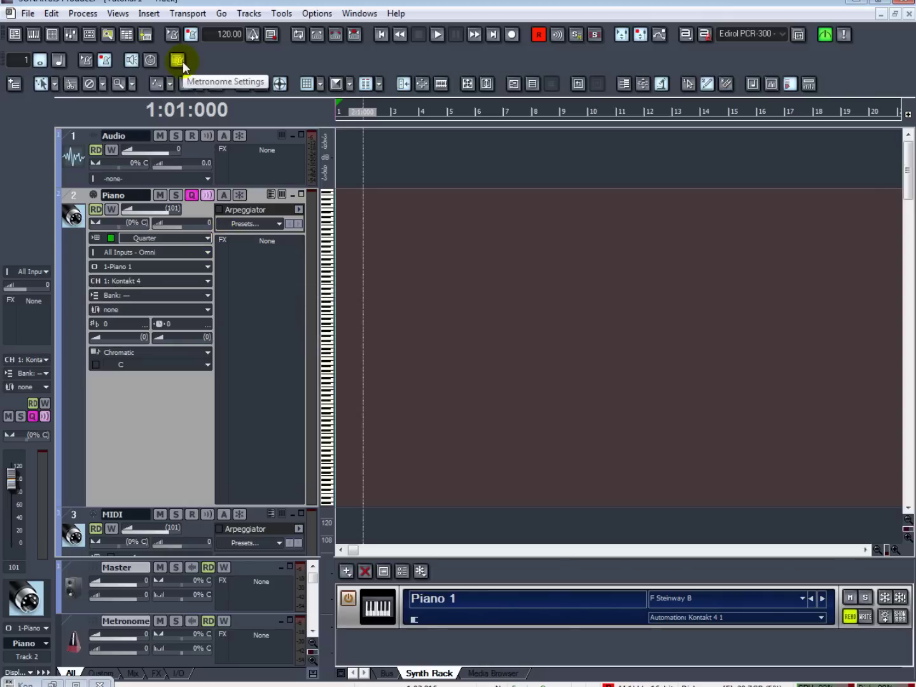
- Set the metronome's First Beat level to -13.0 dB in Project Options and apply
{"action": "right_click", "coordinate": [209, 55]}
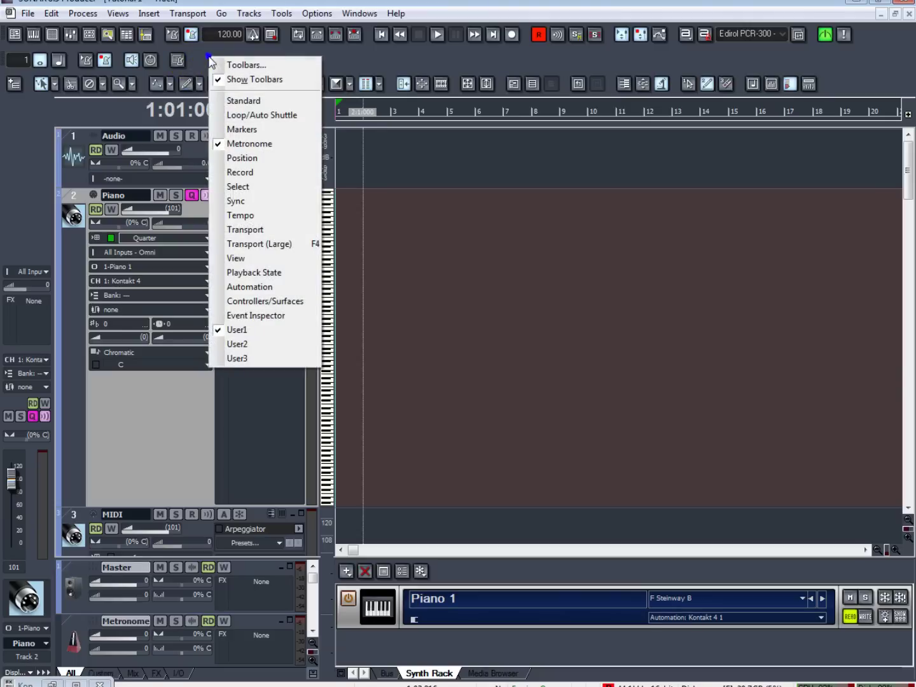
{"action": "right_click", "coordinate": [351, 50]}
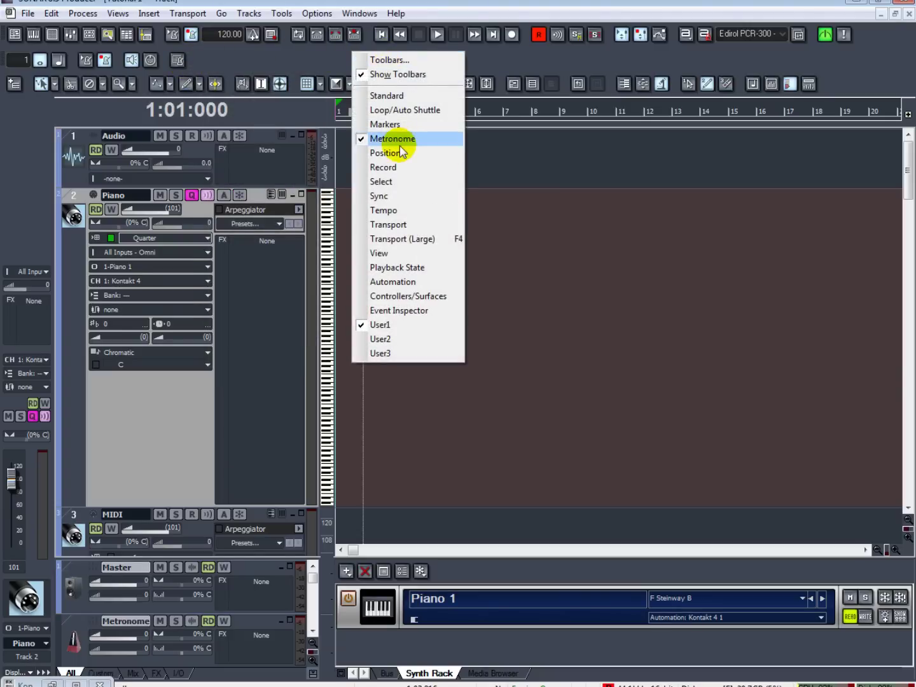
{"action": "left_click", "coordinate": [176, 61]}
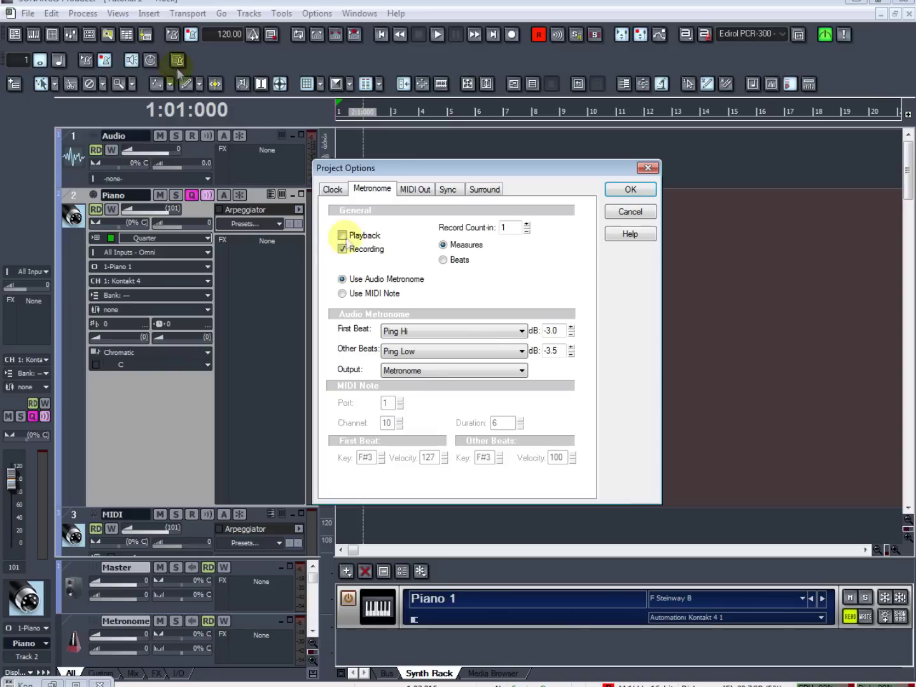
{"action": "left_click", "coordinate": [551, 329]}
{"action": "type", "text": "1"}
{"action": "key", "text": "Tab"}
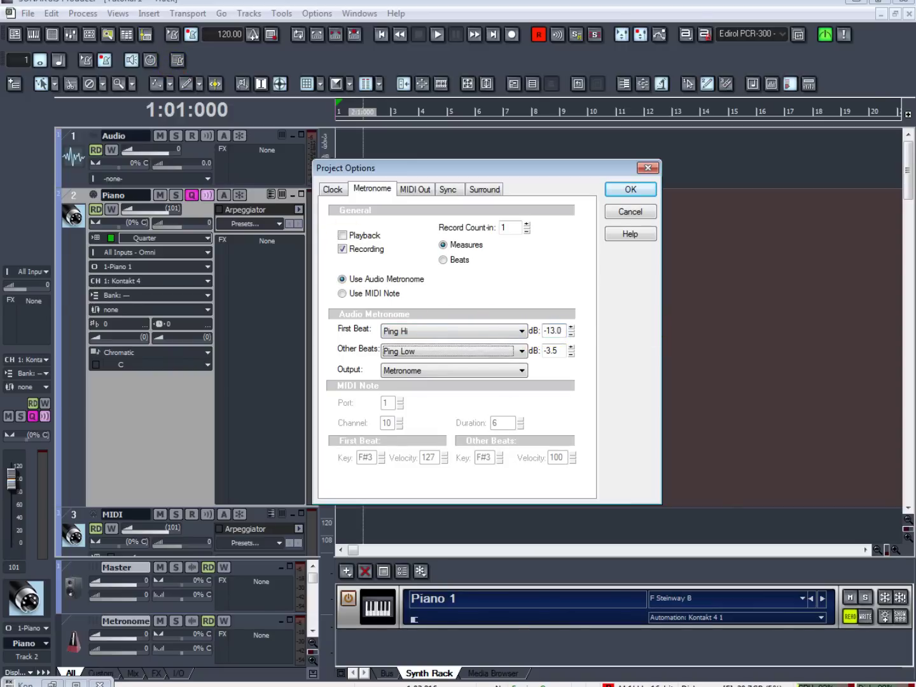
{"action": "key", "text": "Tab"}
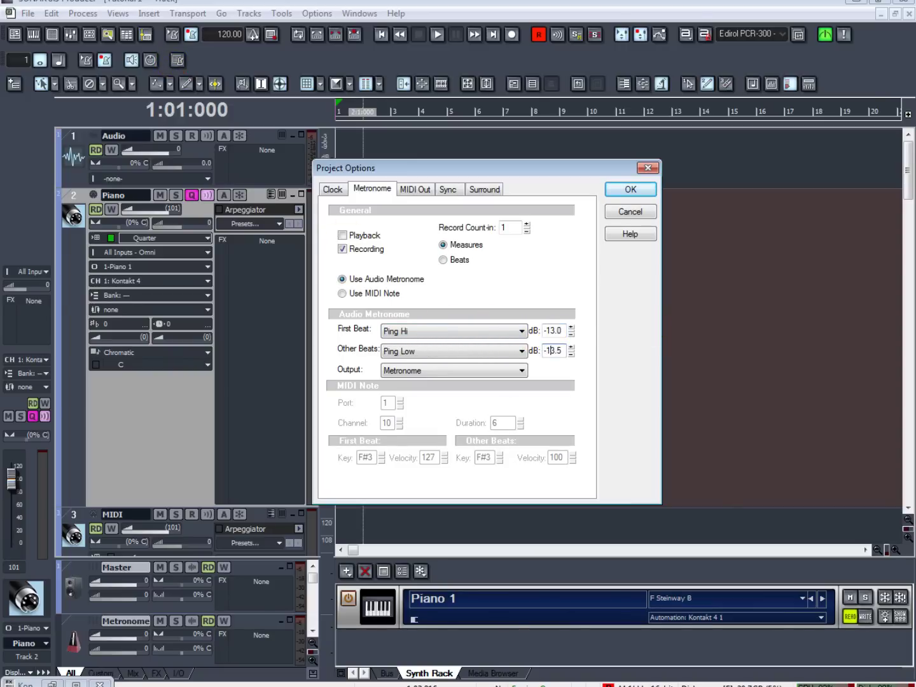
{"action": "left_click", "coordinate": [636, 188]}
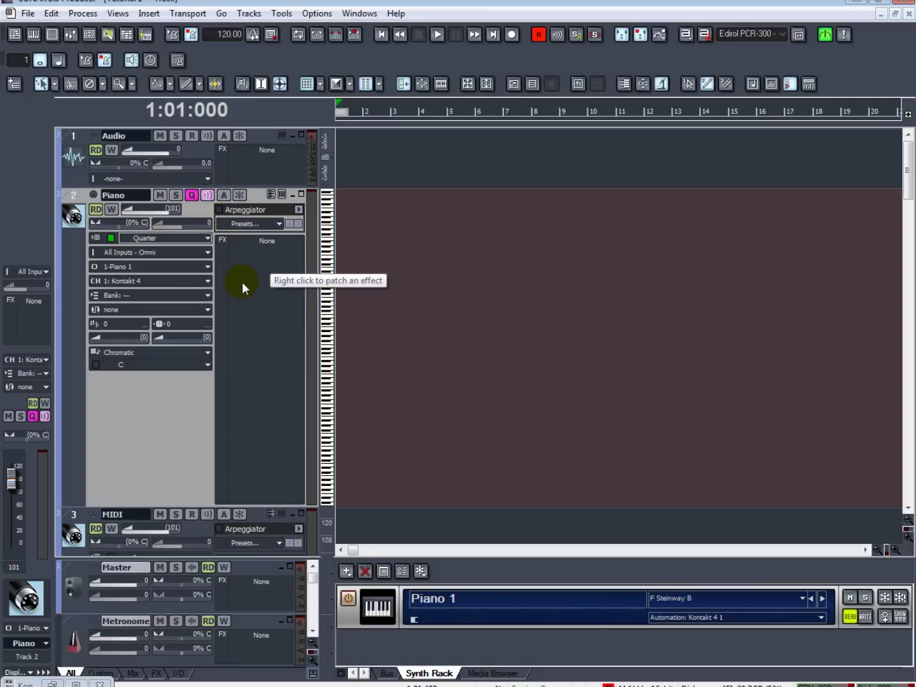
- Record the Record 1 piano take, check it in Staff view, then collapse the Piano track
{"action": "key", "text": "r"}
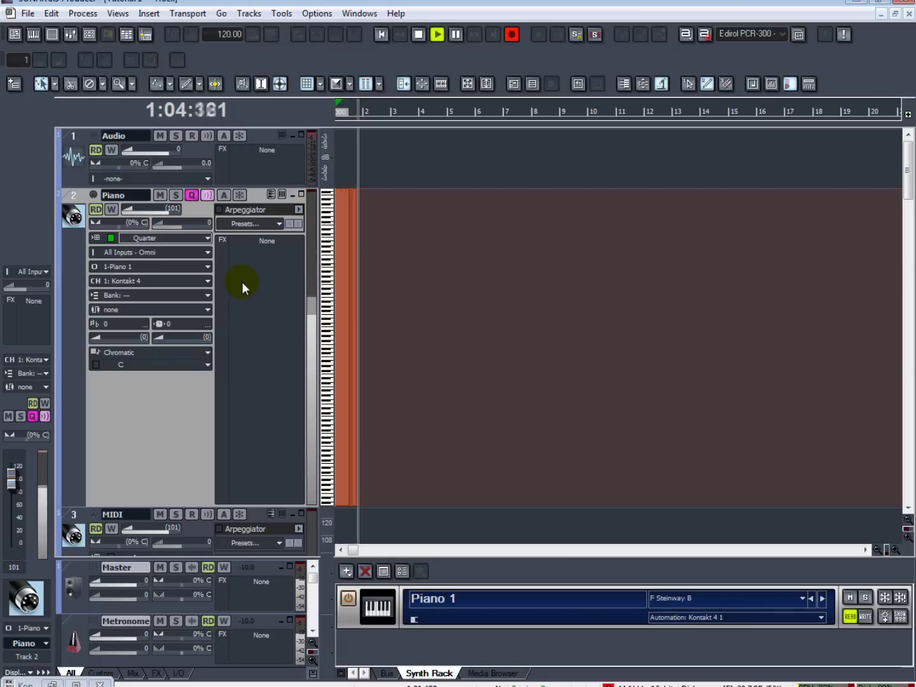
{"action": "key", "text": "space"}
{"action": "key", "text": "space"}
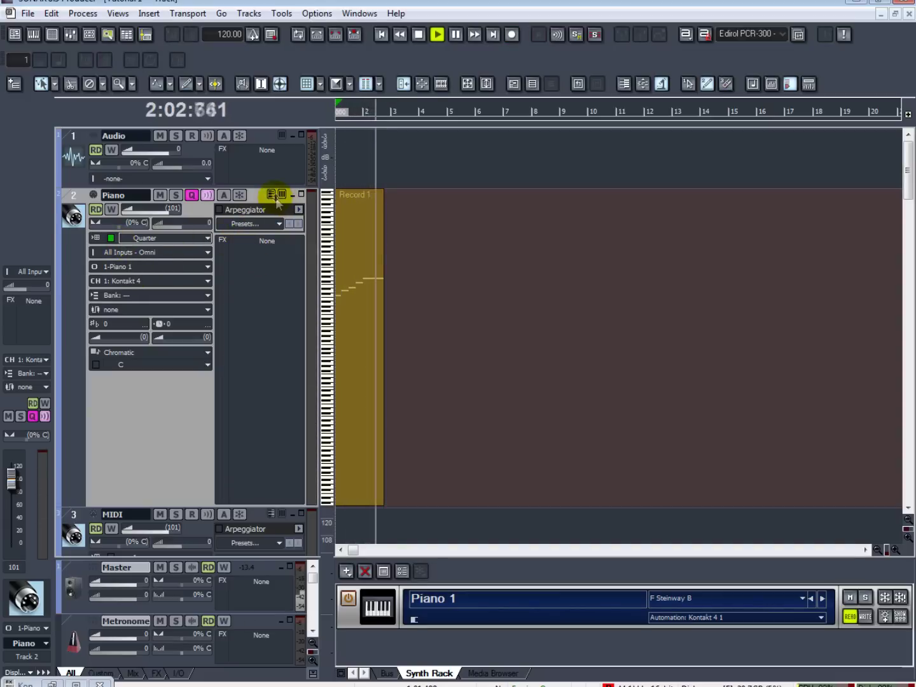
{"action": "key", "text": "space"}
{"action": "key", "text": "alt+4"}
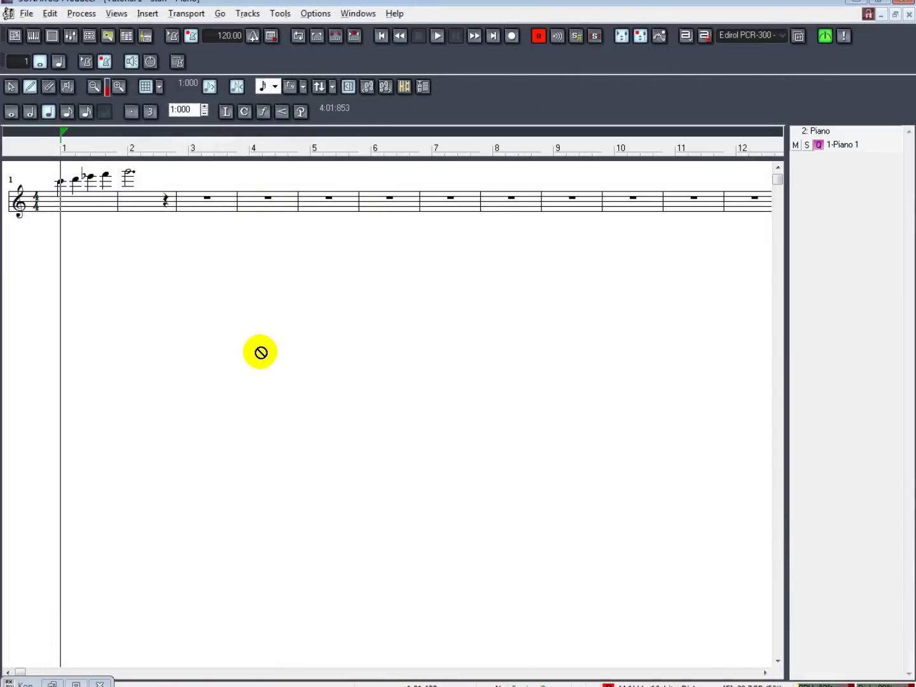
{"action": "key", "text": "alt+1"}
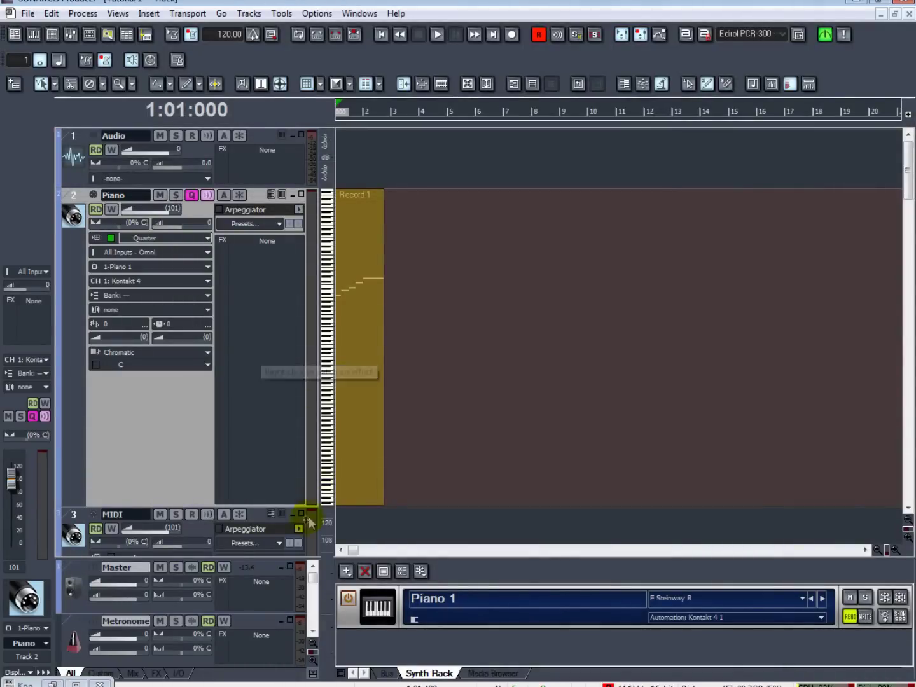
{"action": "left_click_drag", "start_coordinate": [280, 507], "coordinate": [280, 204]}
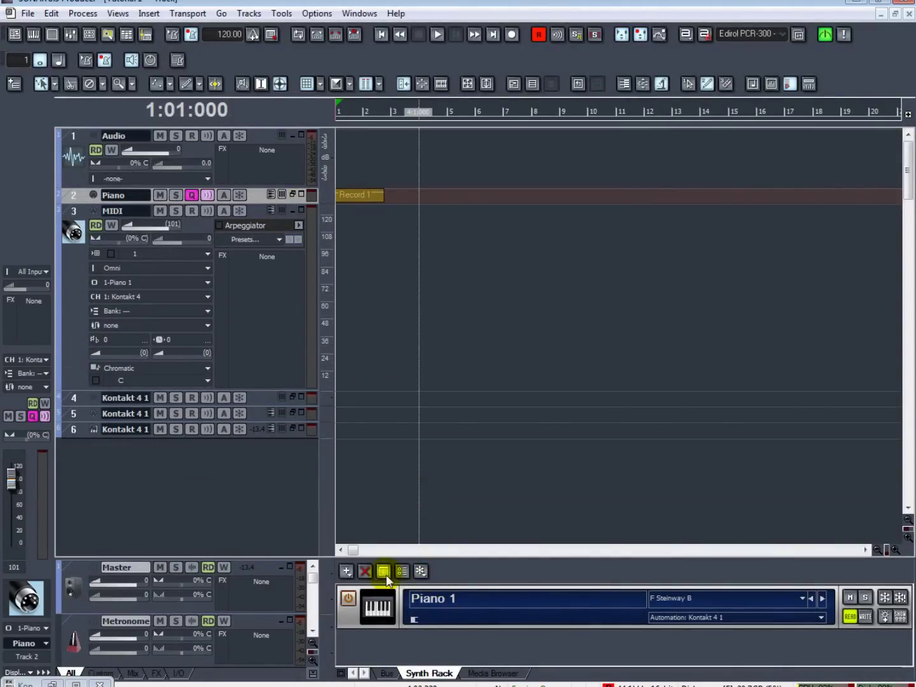
- Drag circle-bell_mallet_spacey.nki from Circle Bells into Kontakt's rack on channel 2, then close Kontakt
{"action": "left_click", "coordinate": [347, 571]}
{"action": "double_click", "coordinate": [481, 619]}
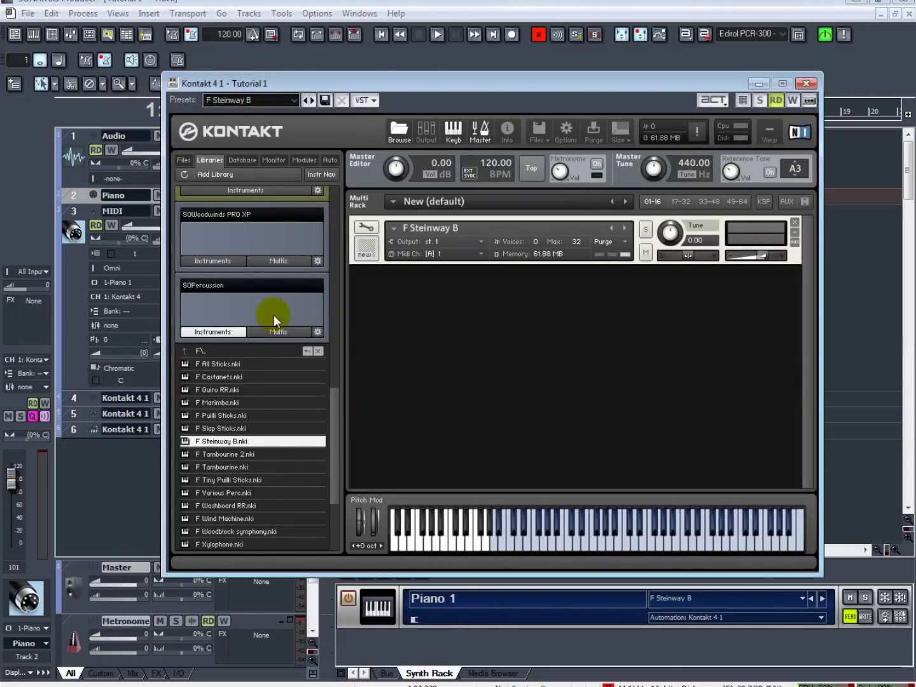
{"action": "left_click_drag", "start_coordinate": [335, 401], "coordinate": [219, 181]}
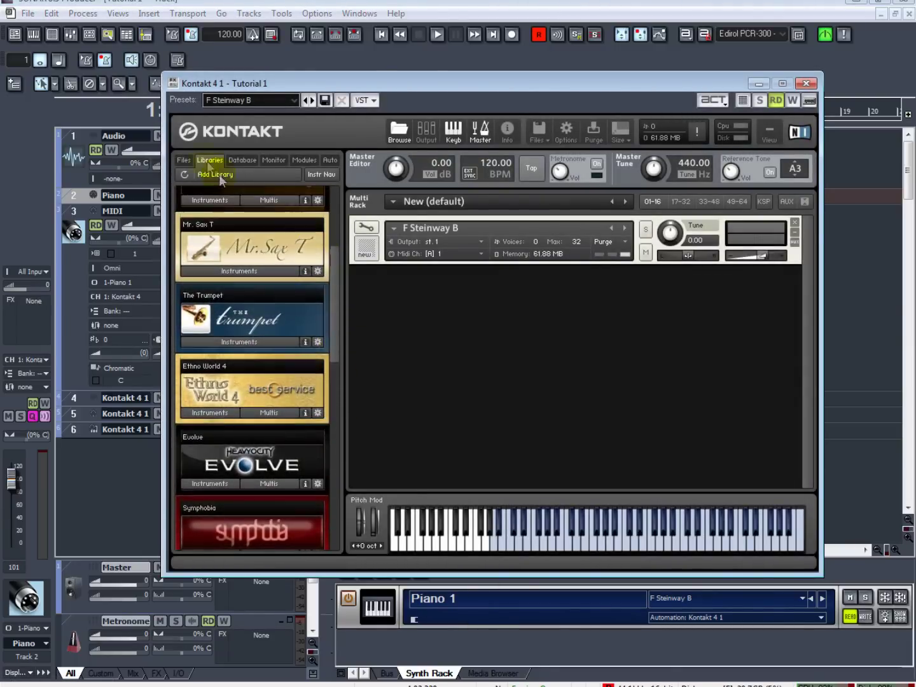
{"action": "left_click", "coordinate": [189, 161]}
{"action": "left_click", "coordinate": [248, 263]}
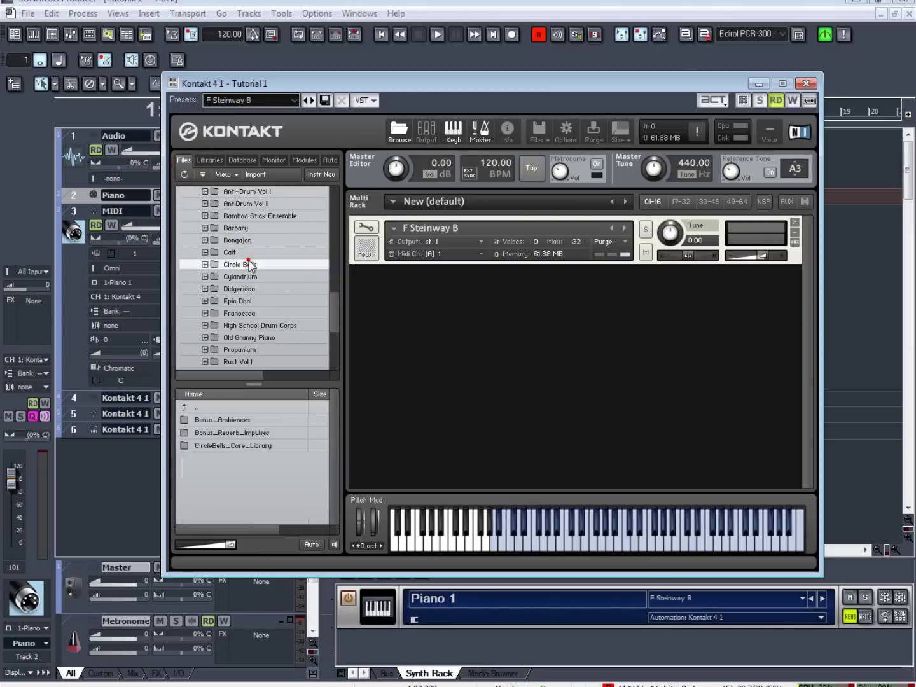
{"action": "double_click", "coordinate": [271, 445]}
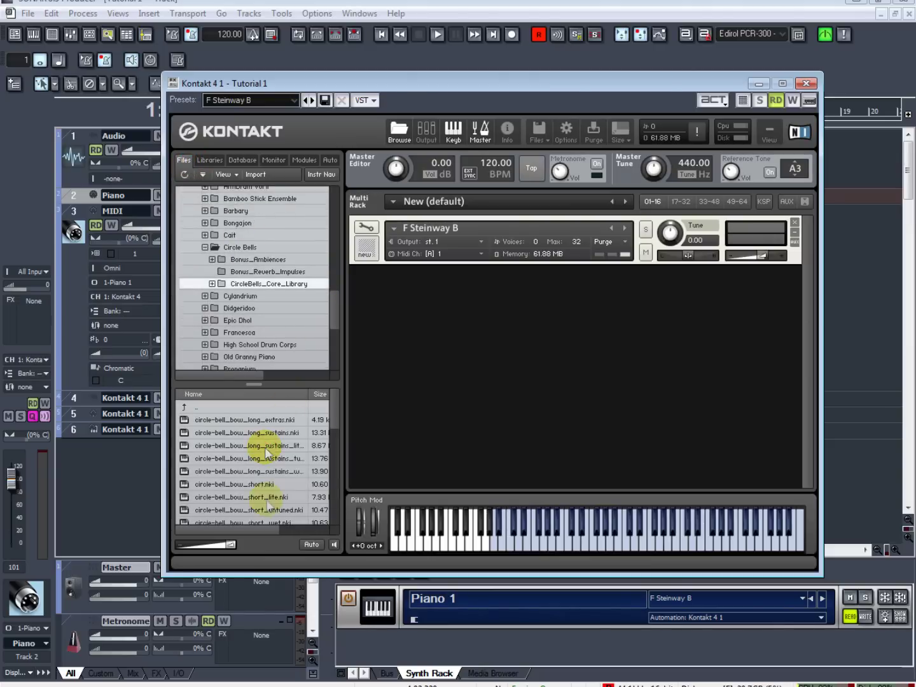
{"action": "left_click_drag", "start_coordinate": [332, 415], "coordinate": [304, 478]}
{"action": "left_click_drag", "start_coordinate": [266, 399], "coordinate": [491, 393]}
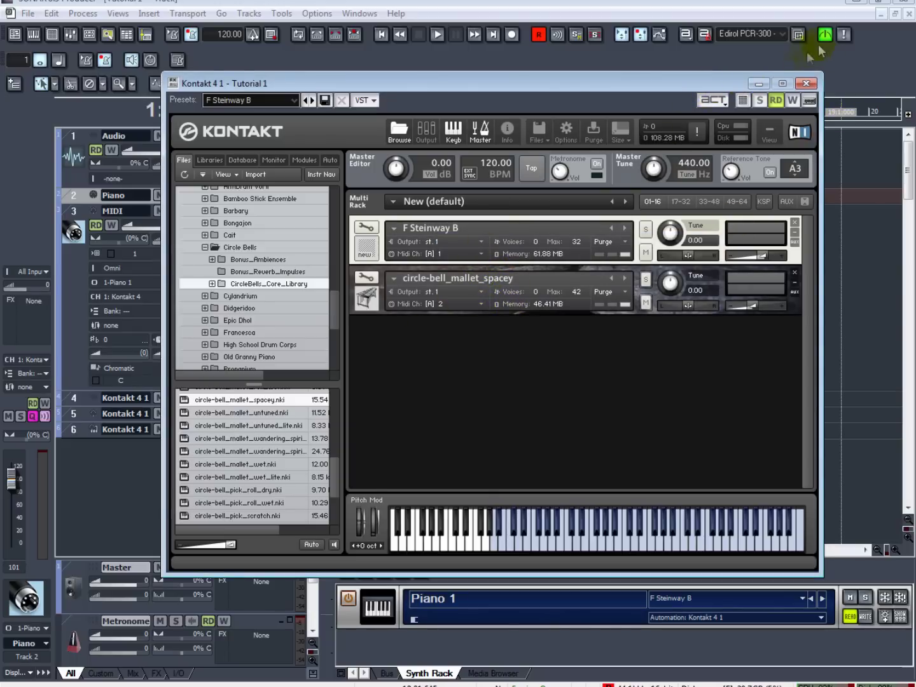
{"action": "left_click", "coordinate": [760, 85]}
- Rename track 3 to 'Circle Bells' and route it to channel 2: Kontakt 4
{"action": "double_click", "coordinate": [137, 210]}
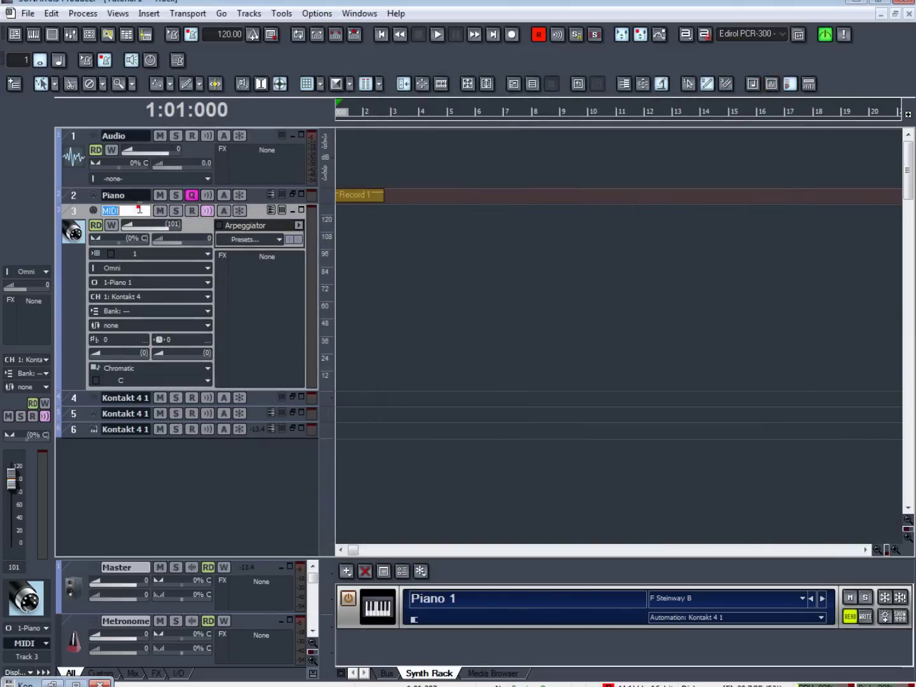
{"action": "type", "text": "Circle Bells"}
{"action": "key", "text": "Return"}
{"action": "left_click", "coordinate": [205, 296]}
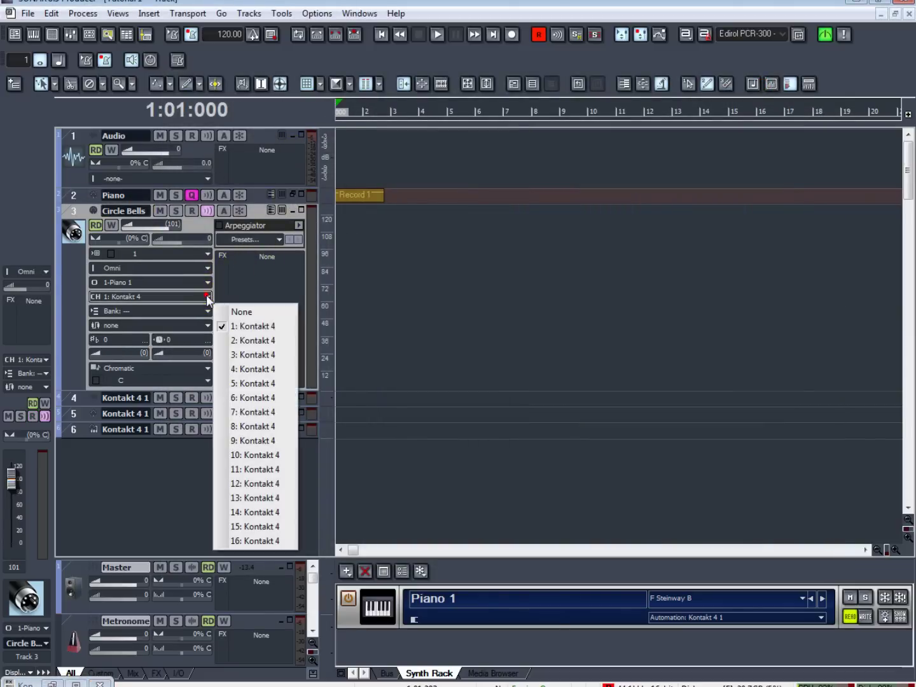
{"action": "left_click", "coordinate": [231, 340]}
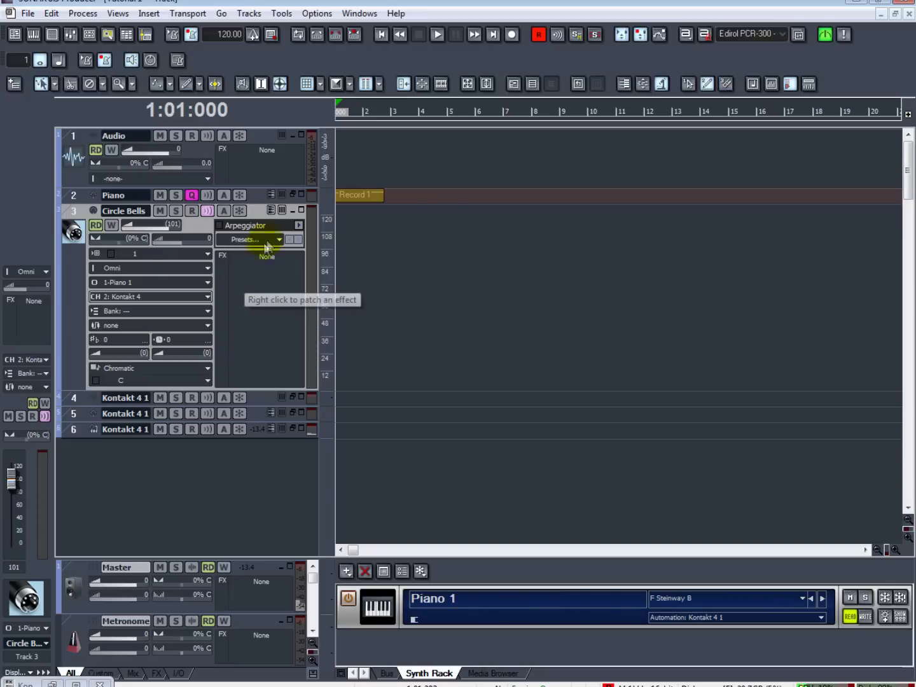
- Expand the Piano track again and copy its Record 1 clip
{"action": "left_click_drag", "start_coordinate": [289, 203], "coordinate": [289, 285]}
{"action": "left_click", "coordinate": [353, 249]}
{"action": "key", "text": "ctrl+c"}
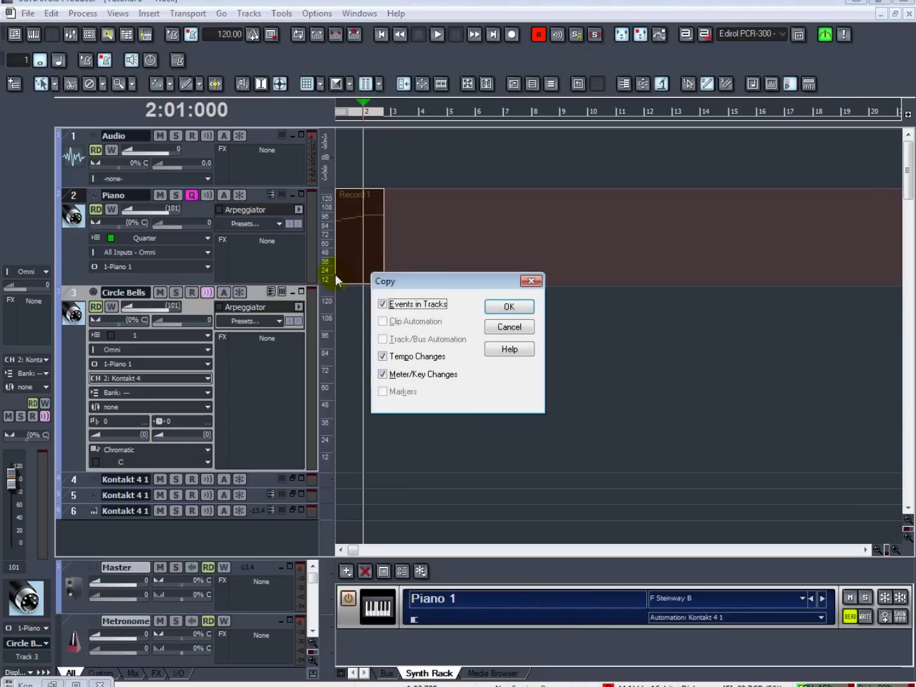
{"action": "key", "text": "Return"}
{"action": "key", "text": "ctrl+Home"}
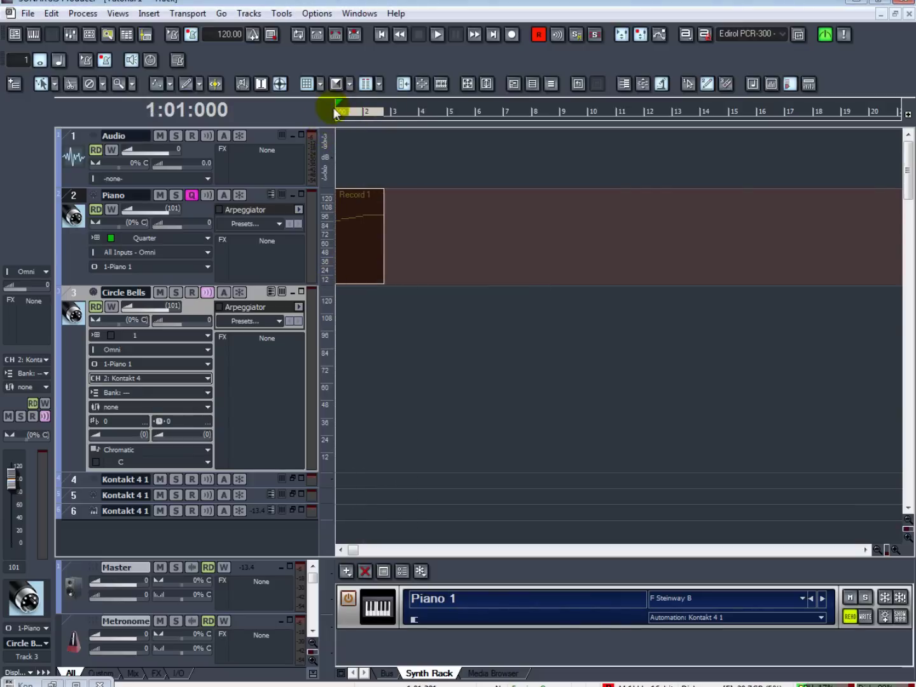
- Paste Record 1 at bar 1 on Circle Bells, audition it, and lower Vel+ to -13
{"action": "left_click", "coordinate": [456, 359]}
{"action": "key", "text": "ctrl+v"}
{"action": "key", "text": "Escape"}
{"action": "key", "text": "ctrl+Home"}
{"action": "key", "text": "ctrl+v"}
{"action": "key", "text": "Return"}
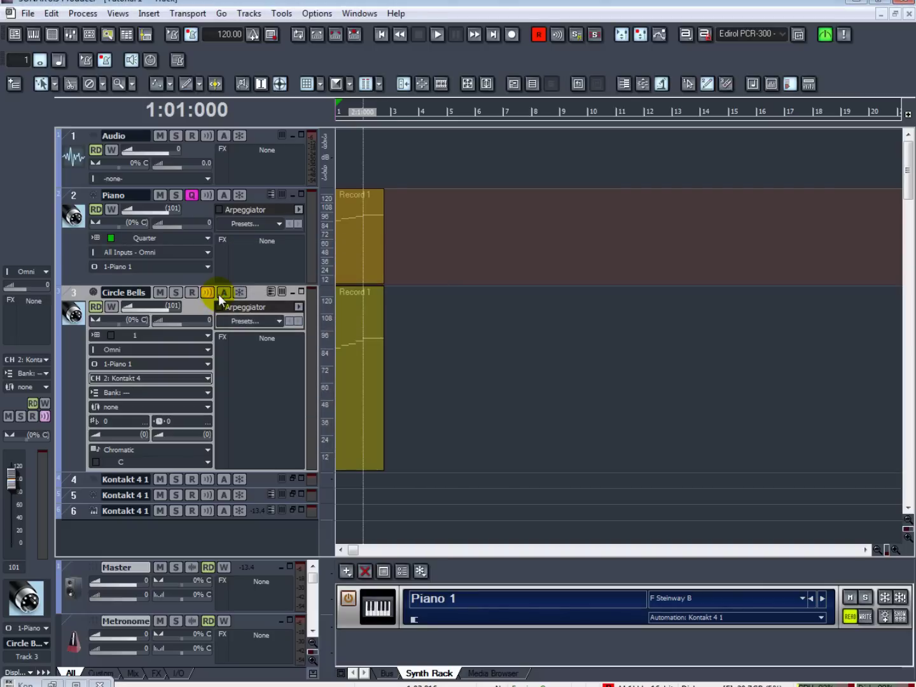
{"action": "key", "text": "space"}
{"action": "key", "text": "space"}
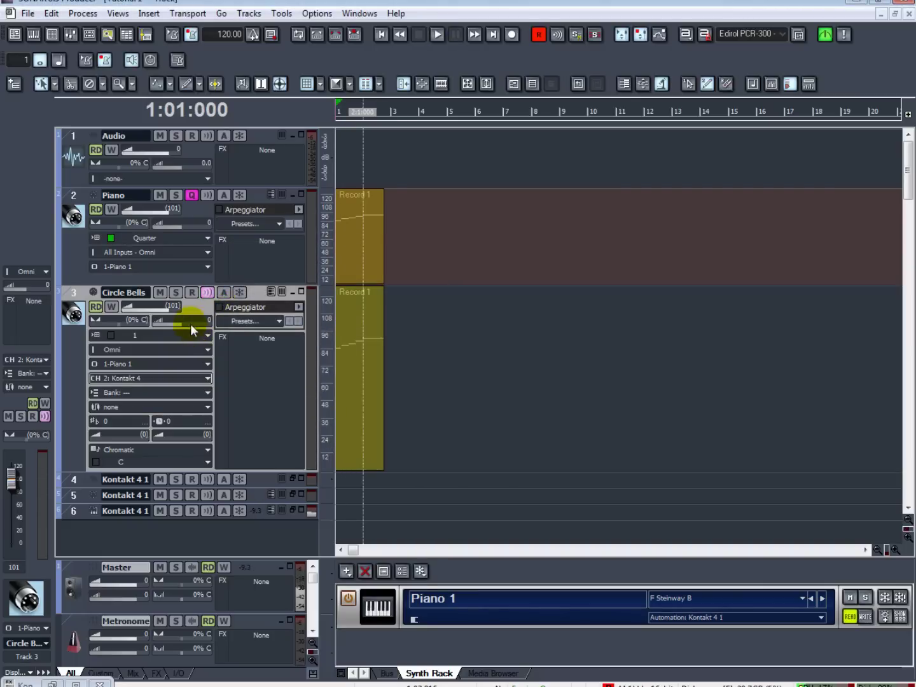
{"action": "left_click_drag", "start_coordinate": [190, 324], "coordinate": [189, 323]}
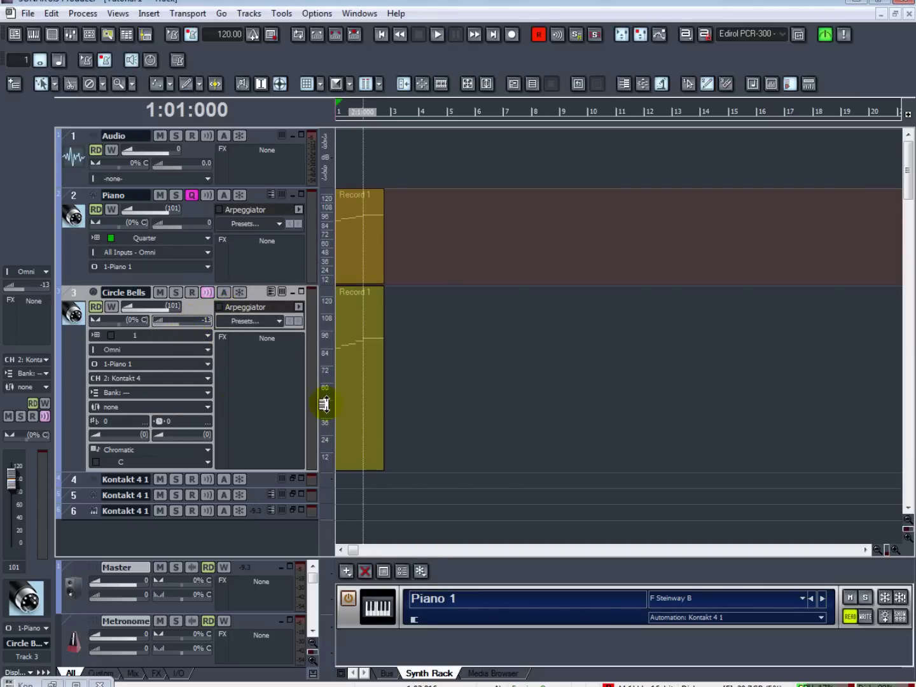
- Play Piano and Circle Bells together, then mute Circle Bells and select the Piano track
{"action": "key", "text": "space"}
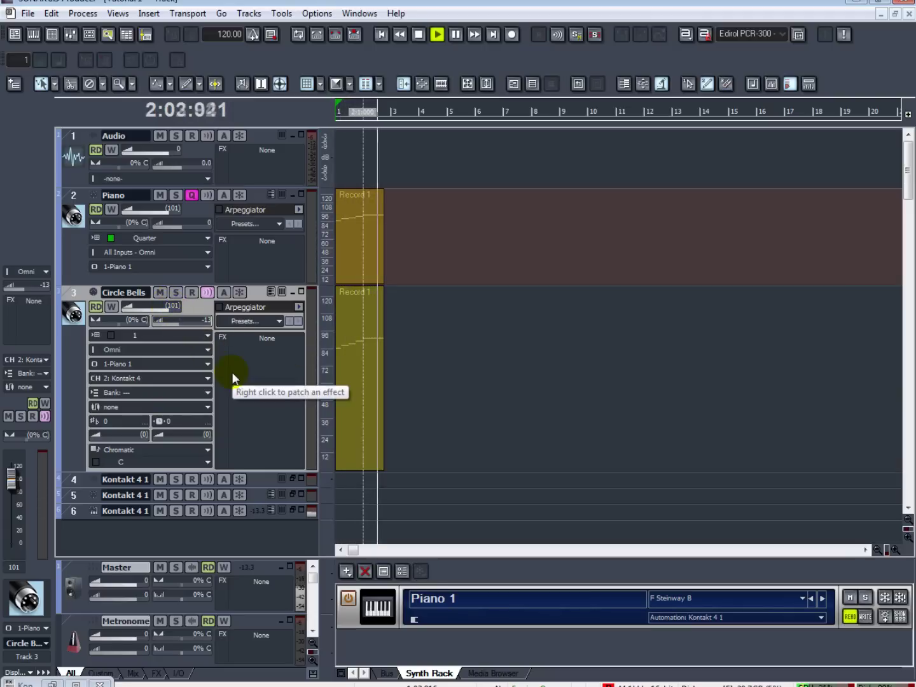
{"action": "key", "text": "space"}
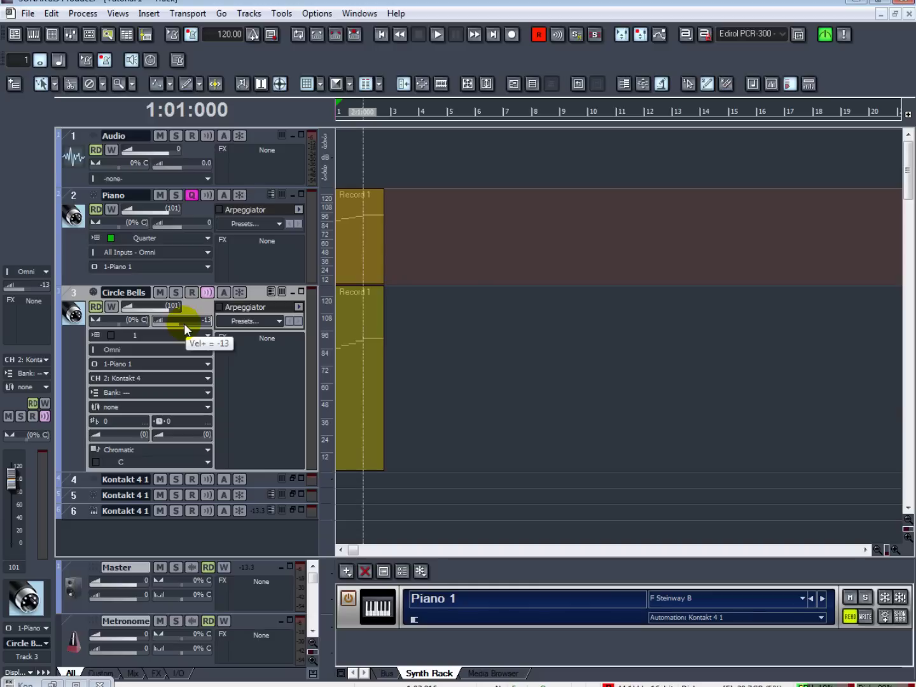
{"action": "mouse_move", "coordinate": [149, 306]}
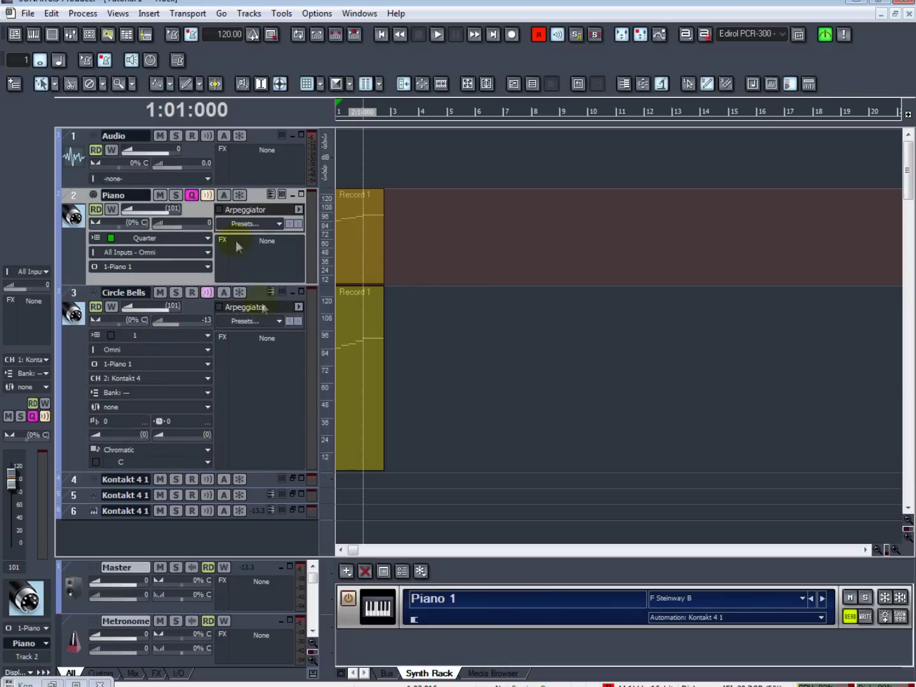
{"action": "left_click", "coordinate": [272, 364]}
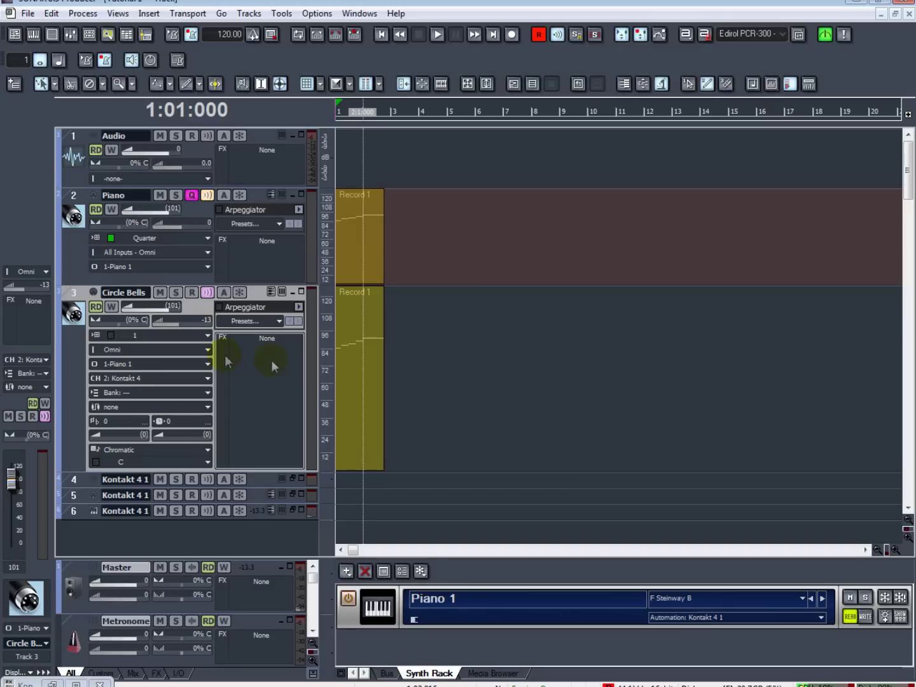
{"action": "left_click", "coordinate": [160, 292]}
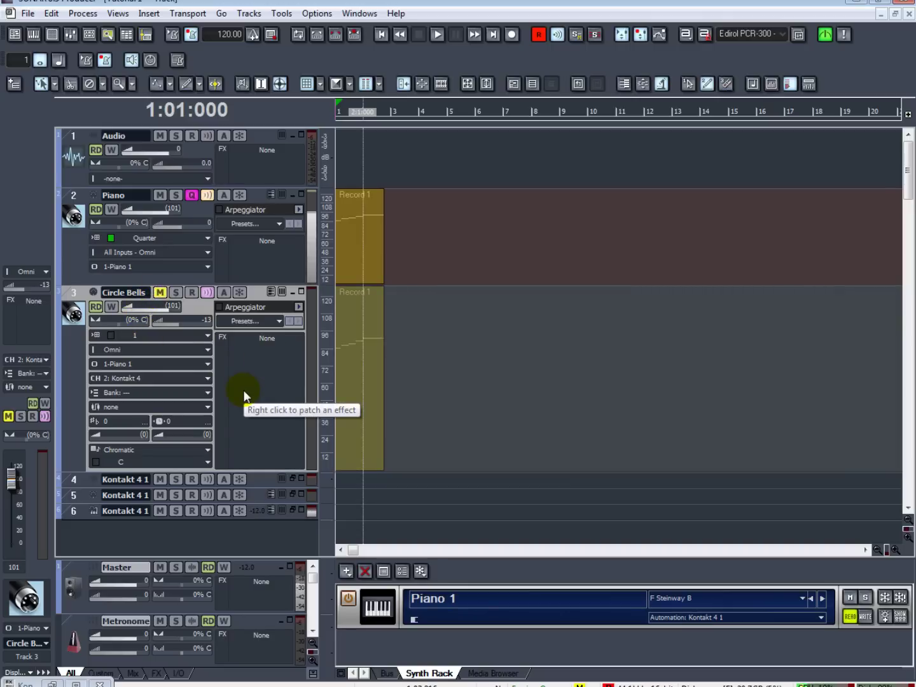
{"action": "left_click", "coordinate": [204, 197]}
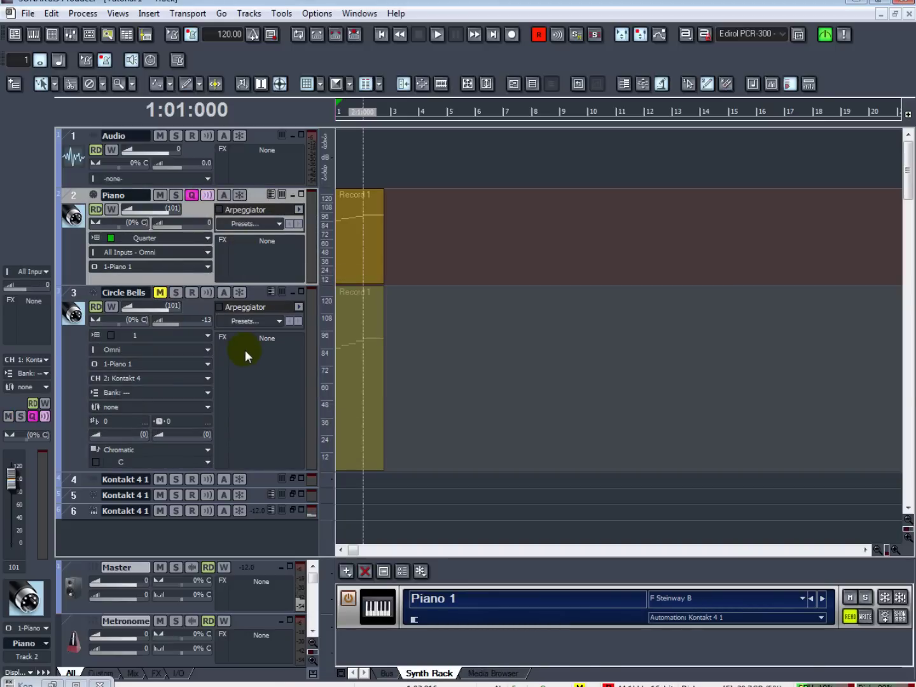